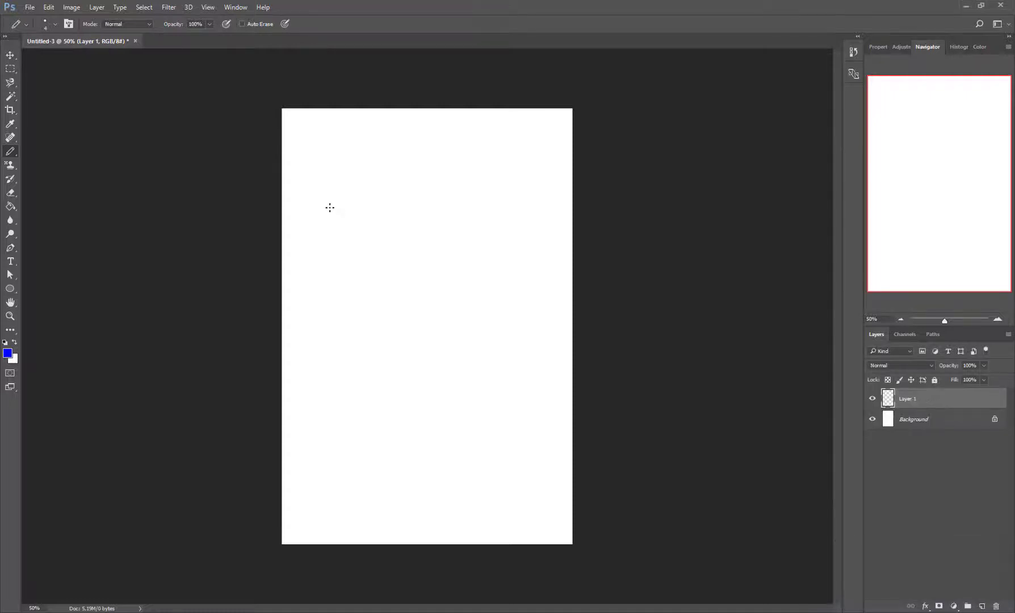
# Sketch a long curve for the head's upper edge, undoing the stray first strokes
pyautogui.press('F6')
pyautogui.moveTo(325, 177)
pyautogui.mouseDown()
pyautogui.moveTo(496, 345)
pyautogui.moveTo(309, 343)
pyautogui.moveTo(306, 273)
pyautogui.mouseUp()
pyautogui.hotkey('ctrl', 'z')
pyautogui.hotkey('ctrl', '1')
pyautogui.hotkey('ctrl', '0')
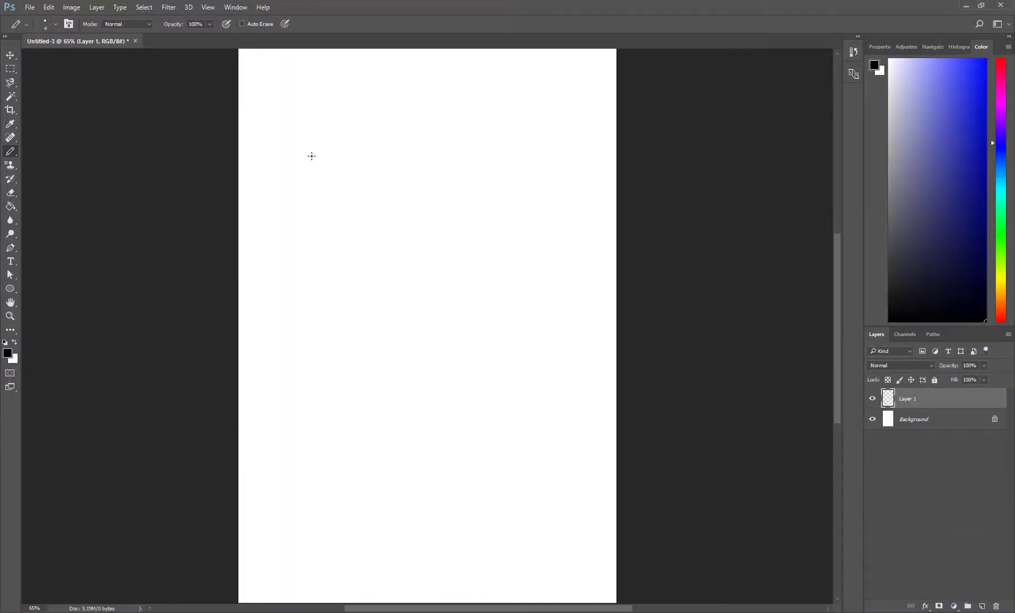
pyautogui.moveTo(439, 228); pyautogui.dragTo(596, 404)
pyautogui.hotkey('ctrl', 'z')
pyautogui.moveTo(295, 138)
pyautogui.mouseDown()
pyautogui.moveTo(336, 165)
pyautogui.moveTo(571, 410)
pyautogui.moveTo(518, 461)
pyautogui.moveTo(566, 432)
pyautogui.mouseUp()
# Draw the lower jaw line toward the neck and erase the stray lower stroke
pyautogui.press('e')
pyautogui.press('b')
pyautogui.moveTo(526, 470); pyautogui.dragTo(336, 318)
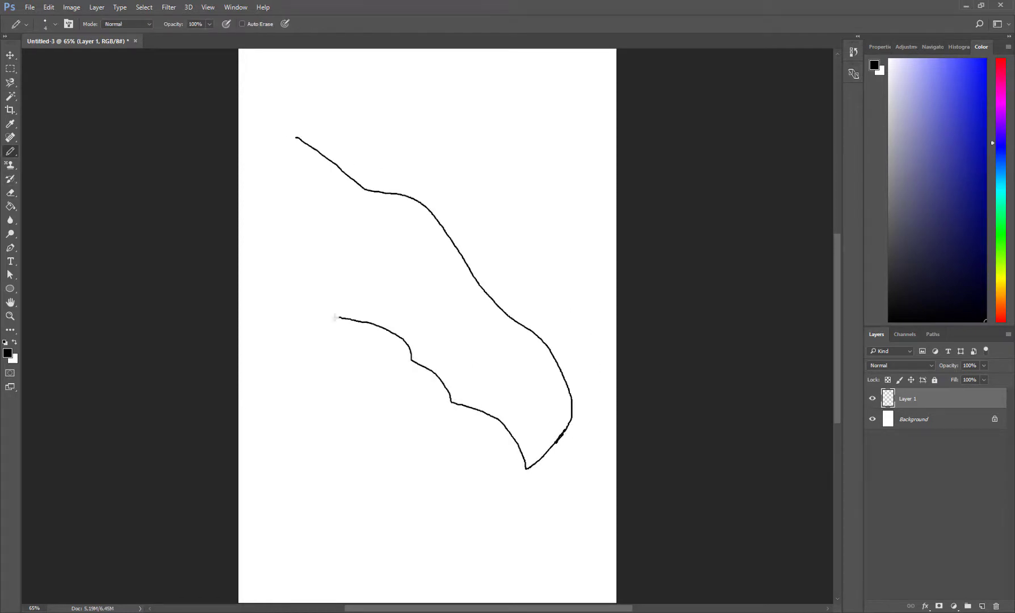
pyautogui.press('e')
pyautogui.rightClick(338, 364)
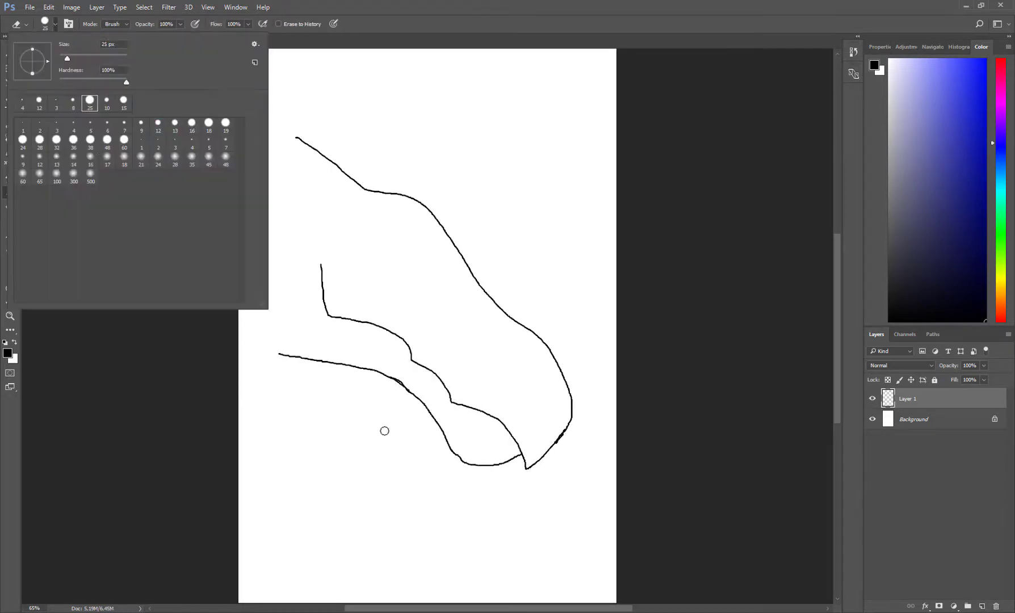
pyautogui.moveTo(350, 366)
pyautogui.mouseDown()
pyautogui.moveTo(460, 460)
pyautogui.moveTo(431, 398)
pyautogui.mouseUp()
pyautogui.press('b')
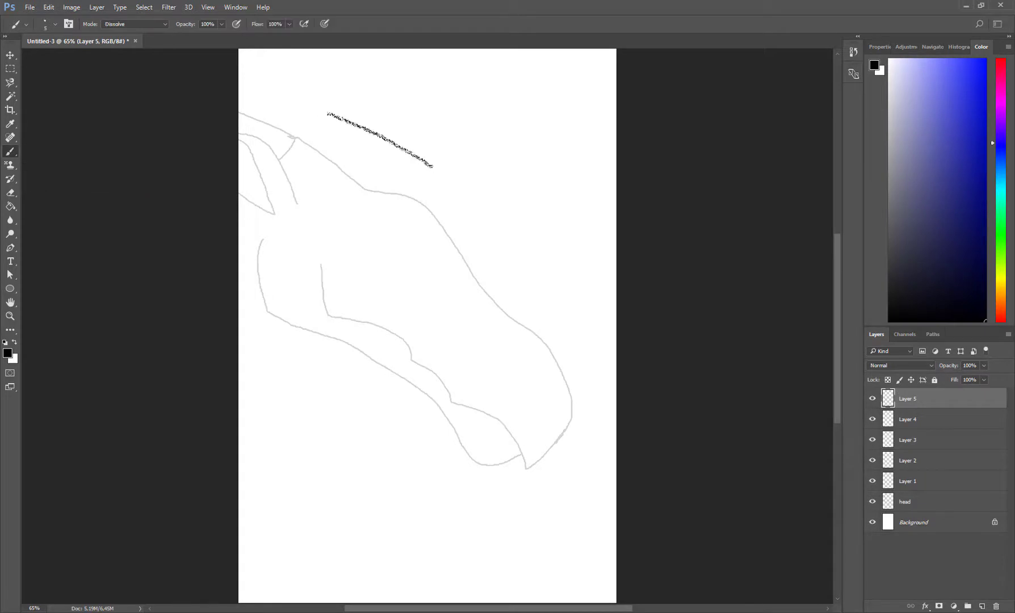
pyautogui.hotkey('ctrl', 'z')
pyautogui.rightClick(10, 151)
# Load a fine inking brush and ink the neck, jaw, ear and horn lines on Layer 1
pyautogui.click(51, 161)
pyautogui.click(55, 23)
pyautogui.click(255, 44)
pyautogui.click(317, 230)
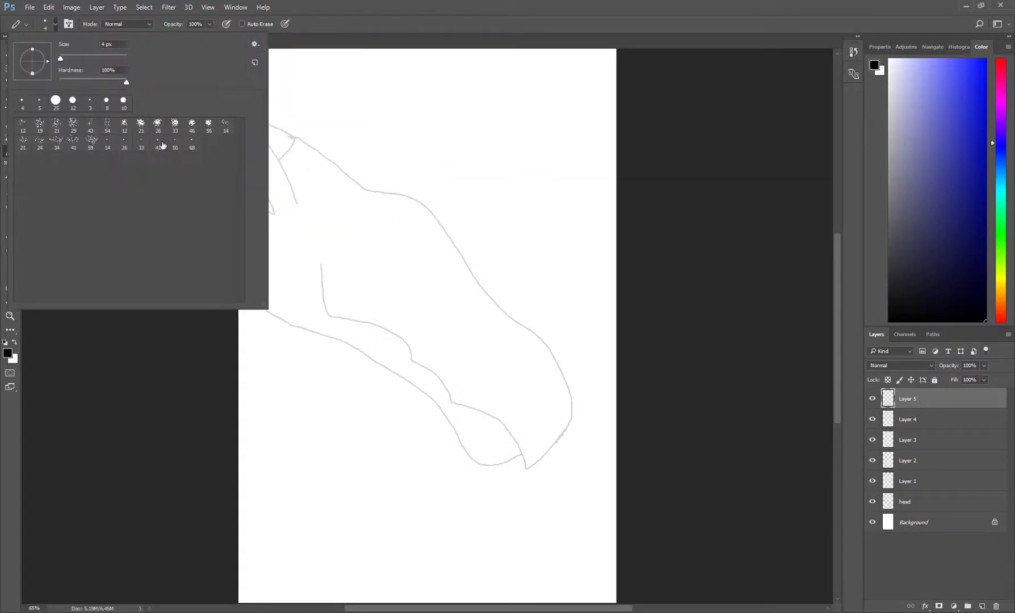
pyautogui.click(162, 146)
pyautogui.press('Return')
pyautogui.moveTo(301, 129)
pyautogui.mouseDown()
pyautogui.moveTo(492, 308)
pyautogui.moveTo(522, 473)
pyautogui.moveTo(317, 318)
pyautogui.mouseUp()
pyautogui.moveTo(475, 465)
pyautogui.mouseDown()
pyautogui.moveTo(290, 323)
pyautogui.moveTo(280, 244)
pyautogui.moveTo(238, 164)
pyautogui.mouseUp()
pyautogui.moveTo(242, 218); pyautogui.dragTo(233, 180)
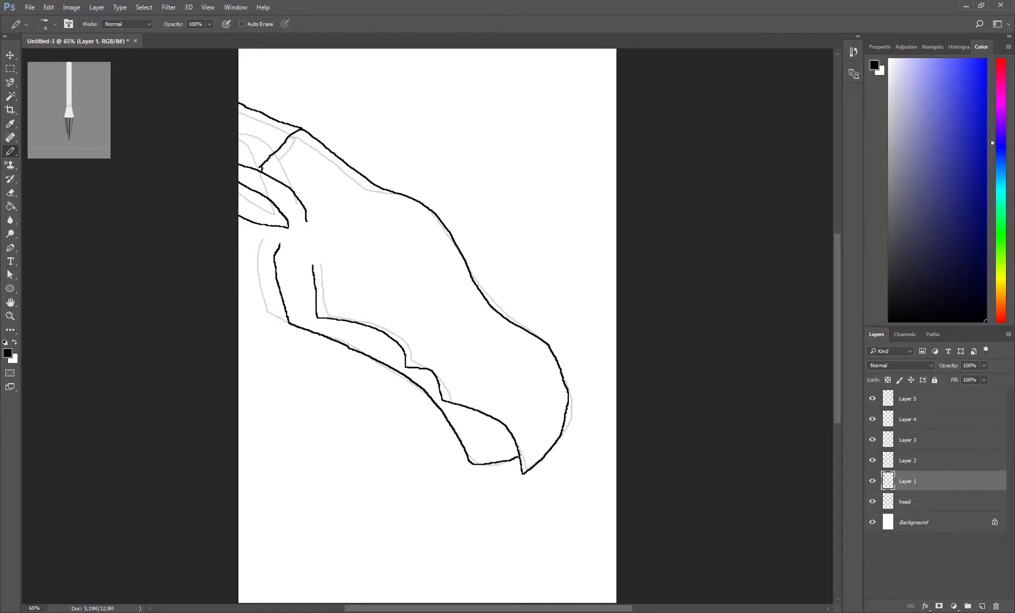
# Rename the inked Layer 2 to 'snout and head details'
pyautogui.rightClick(908, 481)
pyautogui.click(897, 97)
pyautogui.doubleClick(907, 460)
pyautogui.write('snout and hea')
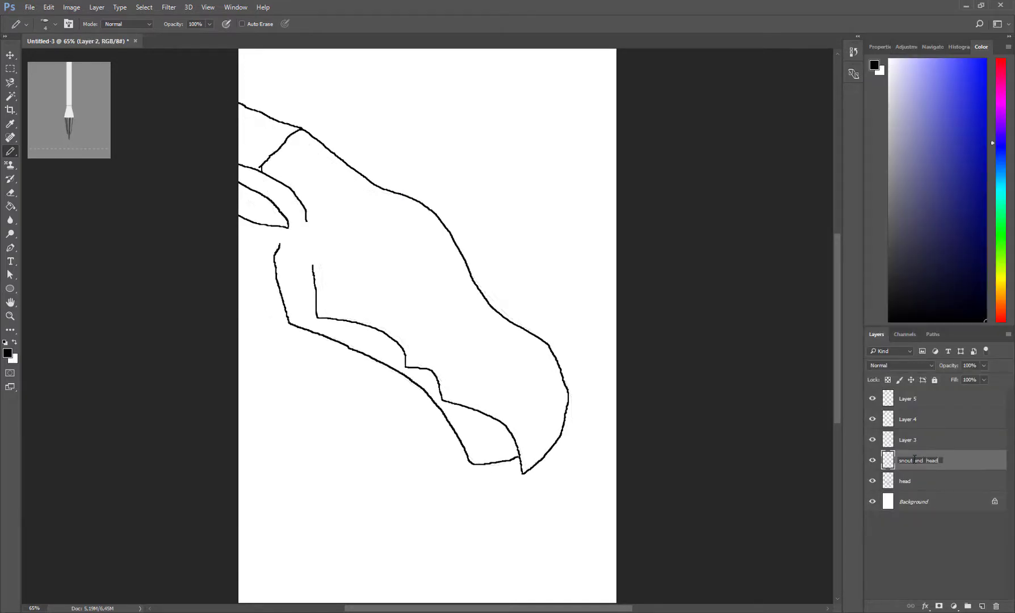
pyautogui.write(' details')
pyautogui.press('Return')
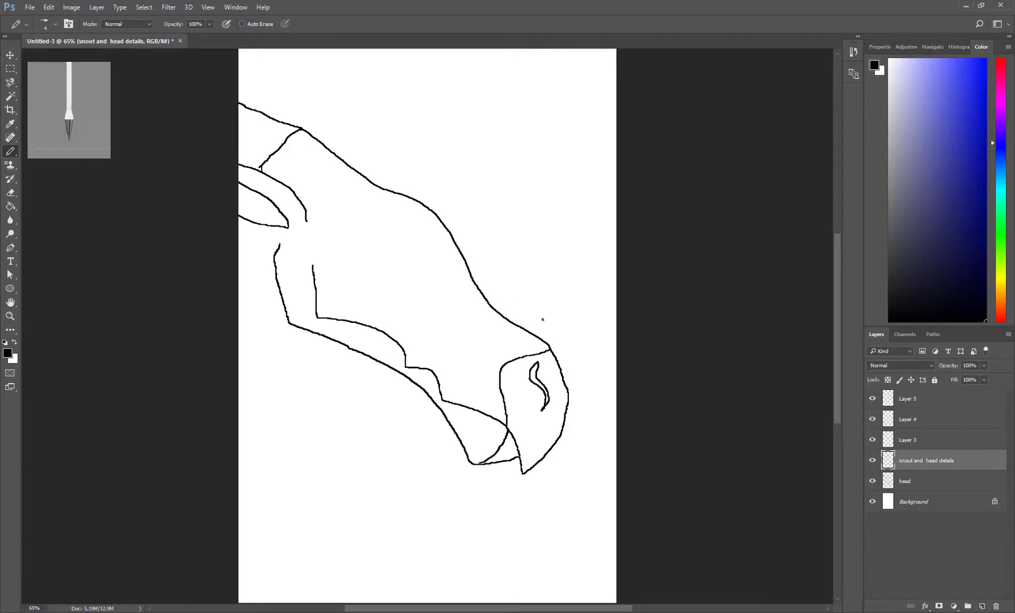
pyautogui.click(933, 47)
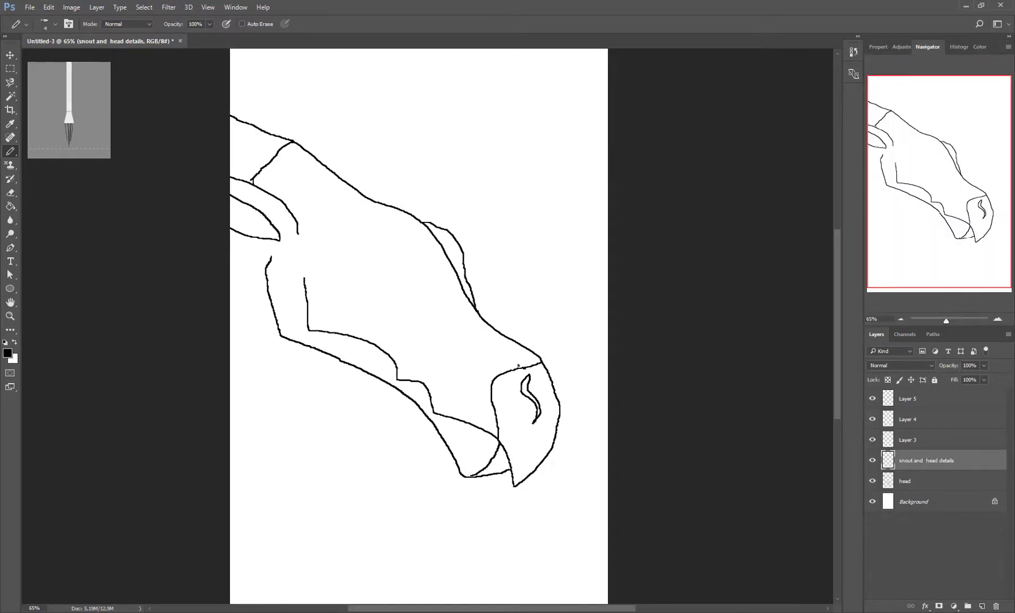
# Ink the brow ridge and close off the eye outline
pyautogui.moveTo(335, 241); pyautogui.dragTo(405, 212)
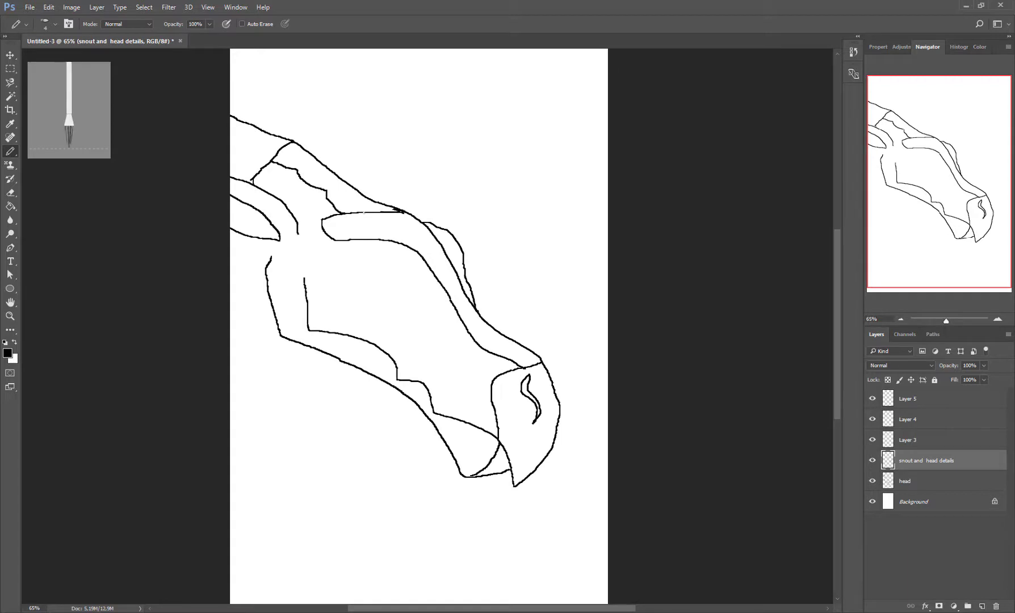
pyautogui.rightClick(403, 211)
pyautogui.press('Escape')
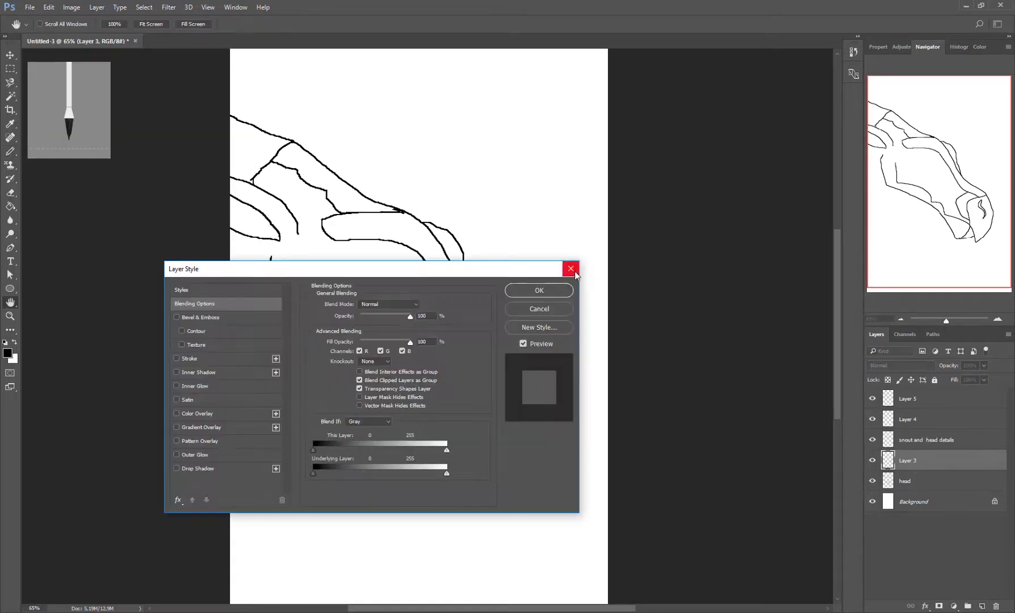
pyautogui.moveTo(408, 291); pyautogui.dragTo(426, 294)
# Move Layer 4 below snout and head details and rename it 'teardrop scales'
pyautogui.press('e')
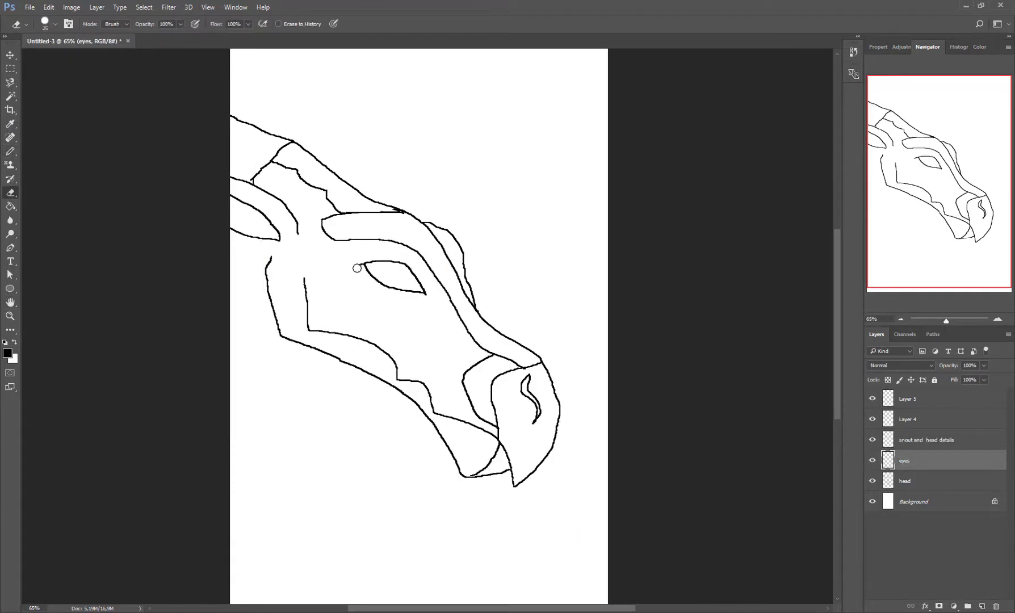
pyautogui.moveTo(908, 419); pyautogui.dragTo(909, 448)
pyautogui.doubleClick(909, 440)
pyautogui.write('teardrop scales')
pyautogui.press('Return')
# Draw teardrop scale outlines beside the eye and along the cheek, then add new empty layers
pyautogui.press('b')
pyautogui.moveTo(322, 268); pyautogui.dragTo(359, 264)
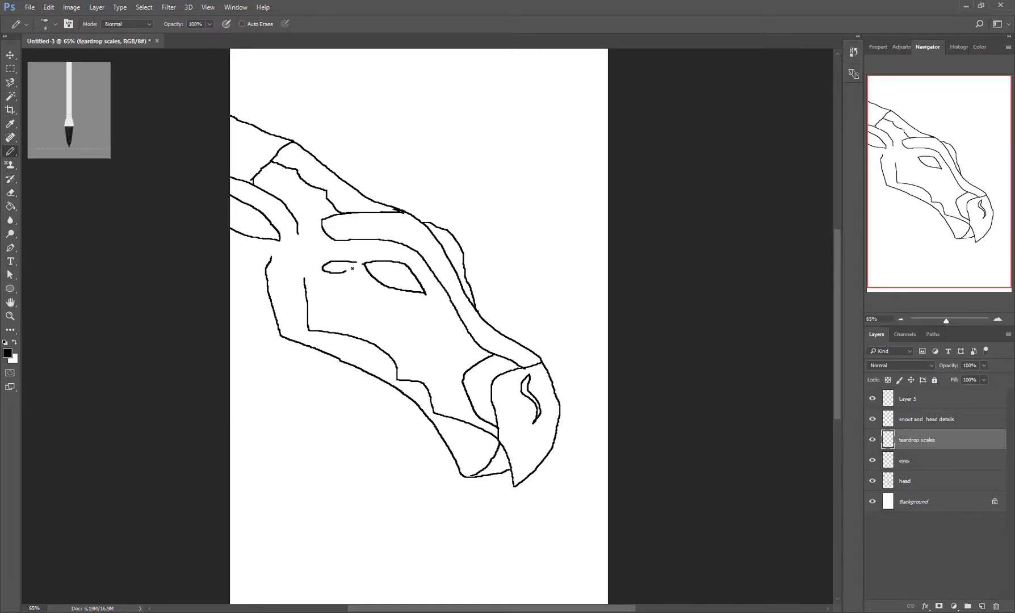
pyautogui.hotkey('alt', ']')
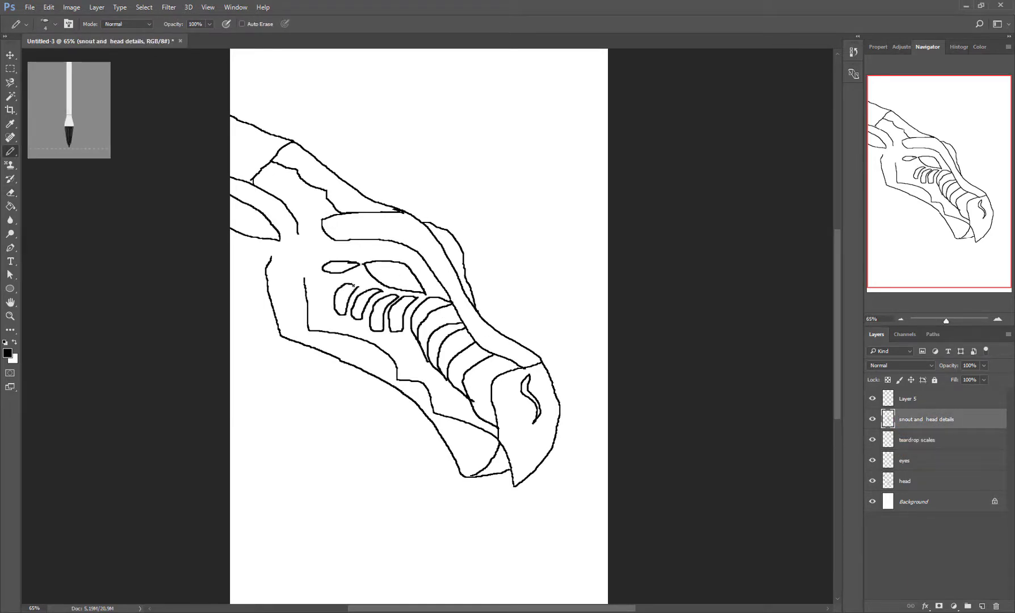
pyautogui.moveTo(335, 277); pyautogui.dragTo(311, 304)
pyautogui.moveTo(315, 268)
pyautogui.mouseDown()
pyautogui.moveTo(290, 294)
pyautogui.moveTo(275, 280)
pyautogui.mouseUp()
pyautogui.moveTo(272, 267); pyautogui.dragTo(292, 247)
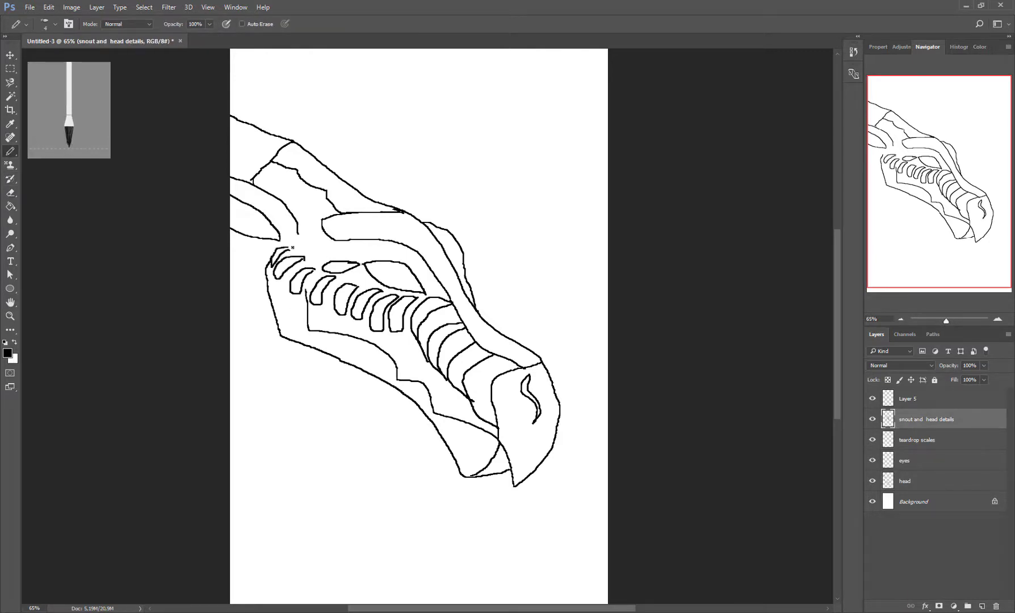
pyautogui.click(981, 607)
# Rename Layer 6 to 'eye layers'
pyautogui.scroll(1, 937, 482)
pyautogui.doubleClick(909, 522)
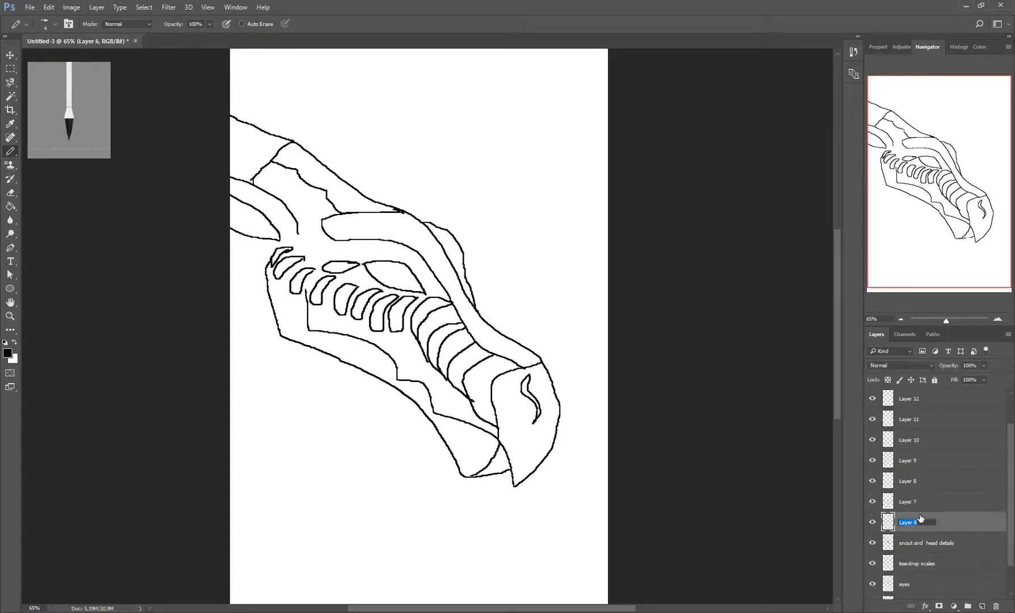
pyautogui.write('eye layers')
pyautogui.press('Return')
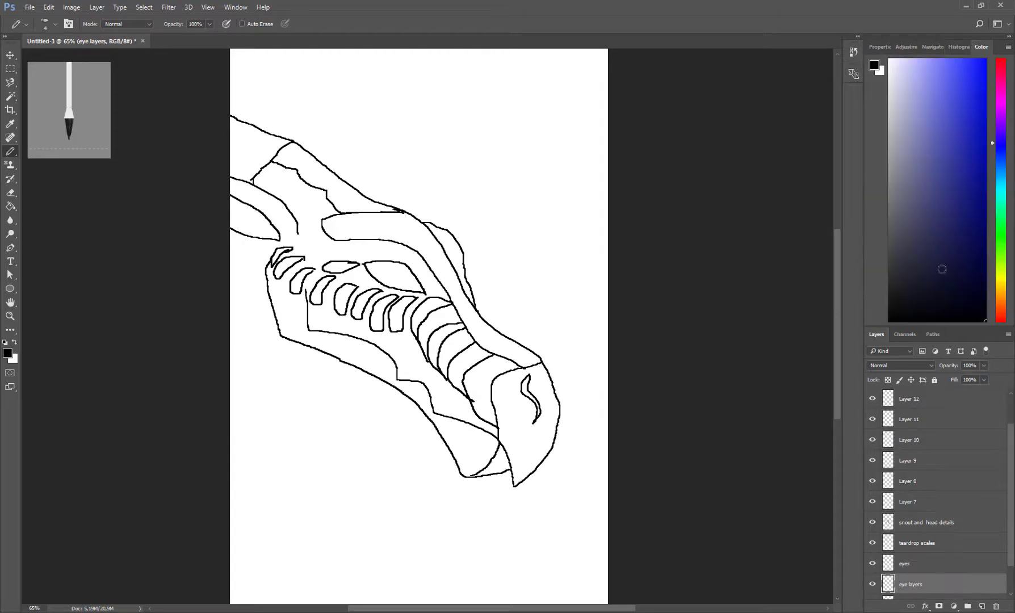
# Paint navy into the eye with a round 12 px brush
pyautogui.scroll(3, 424, 258)
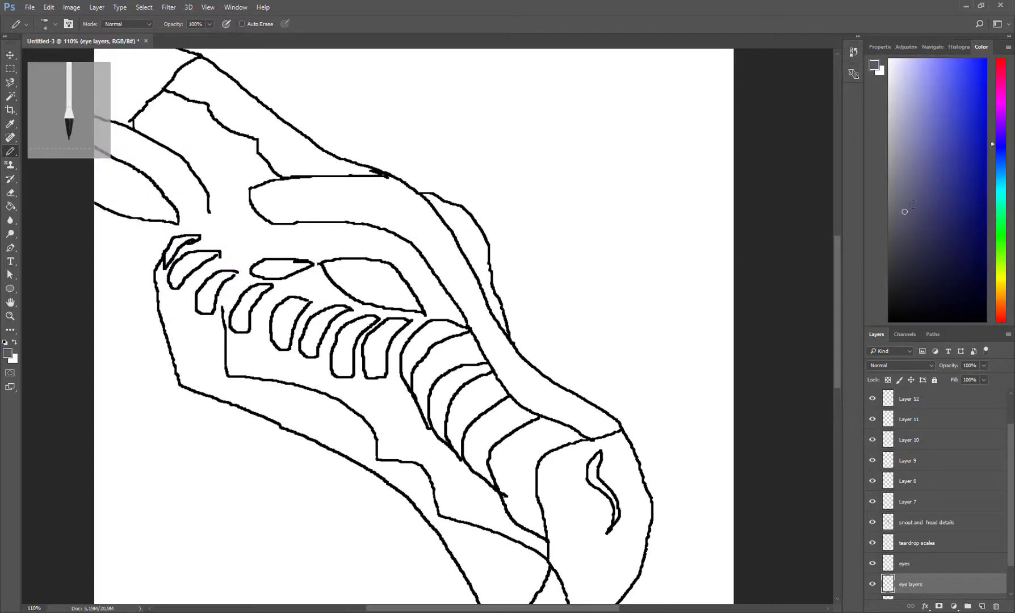
pyautogui.moveTo(347, 259); pyautogui.dragTo(386, 267)
pyautogui.hotkey('ctrl', 'z')
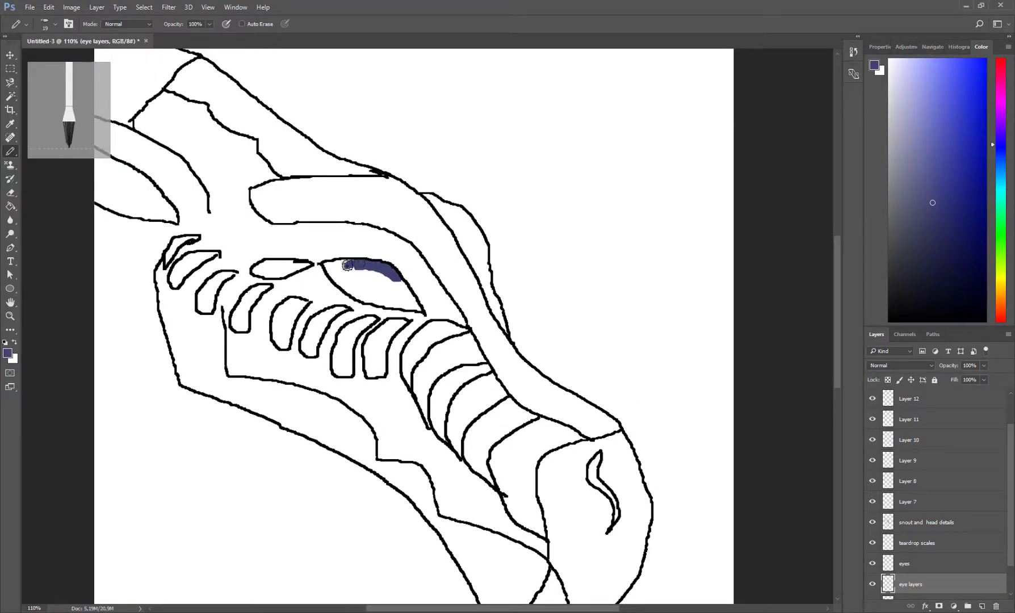
pyautogui.click(52, 24)
pyautogui.click(91, 126)
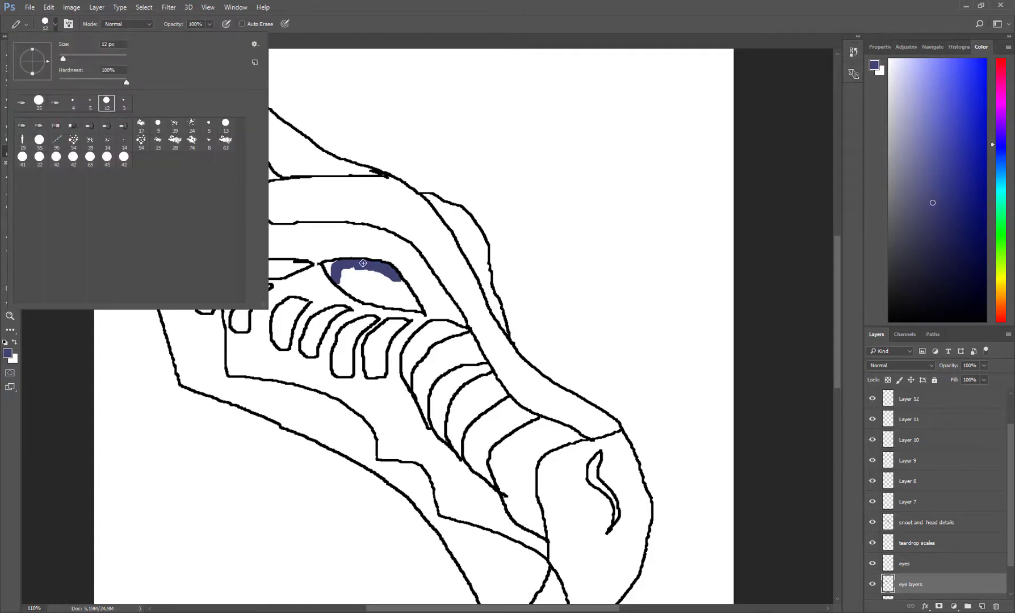
pyautogui.moveTo(404, 282)
pyautogui.mouseDown()
pyautogui.moveTo(402, 297)
pyautogui.moveTo(376, 277)
pyautogui.mouseUp()
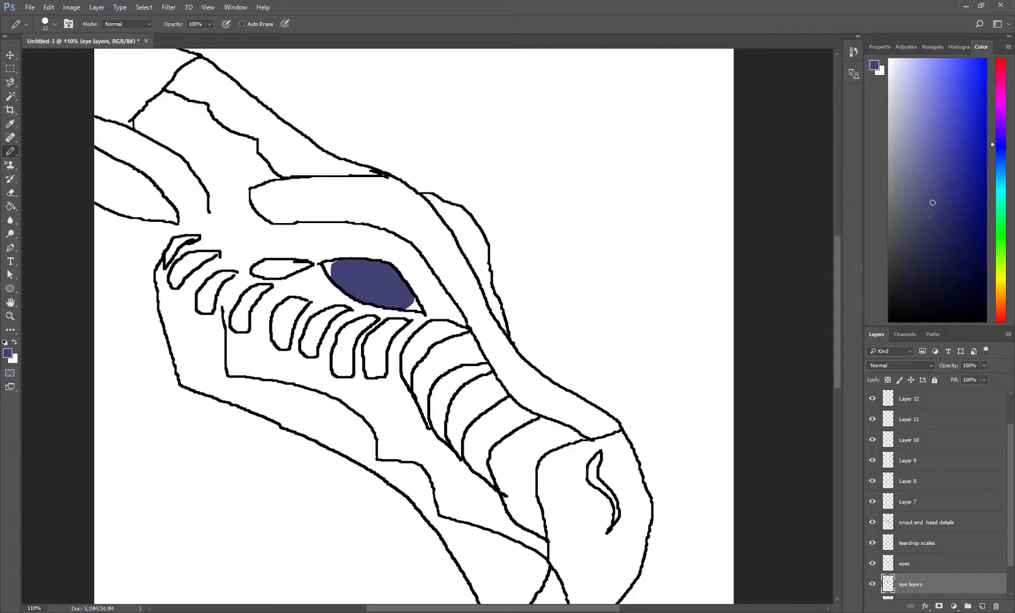
pyautogui.hotkey('ctrl', '+')
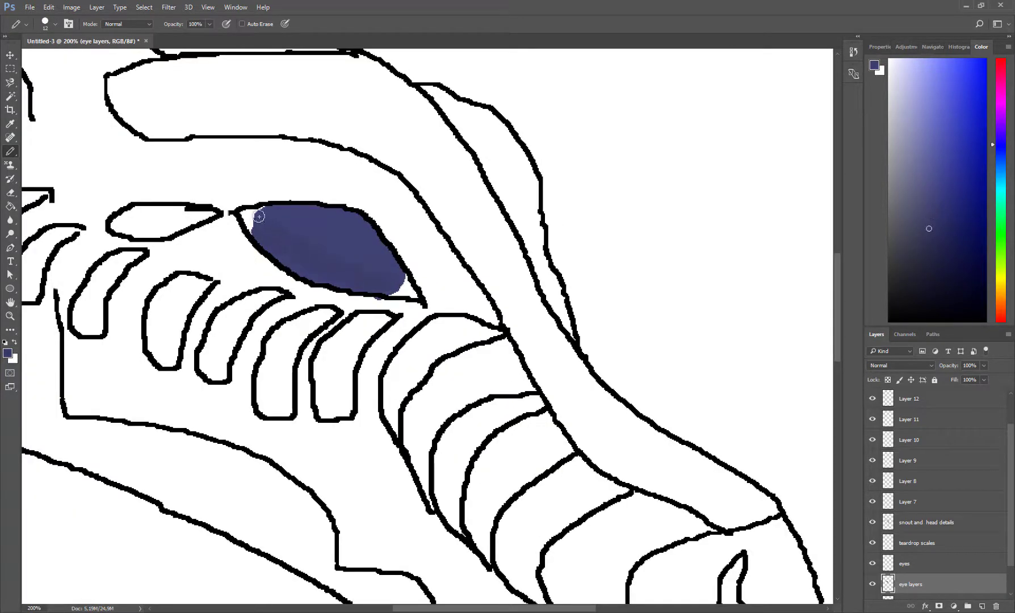
# Fill the eye's white gaps and darken its fill and upper edge
pyautogui.moveTo(259, 216)
pyautogui.mouseDown()
pyautogui.moveTo(317, 256)
pyautogui.moveTo(403, 277)
pyautogui.moveTo(335, 243)
pyautogui.mouseUp()
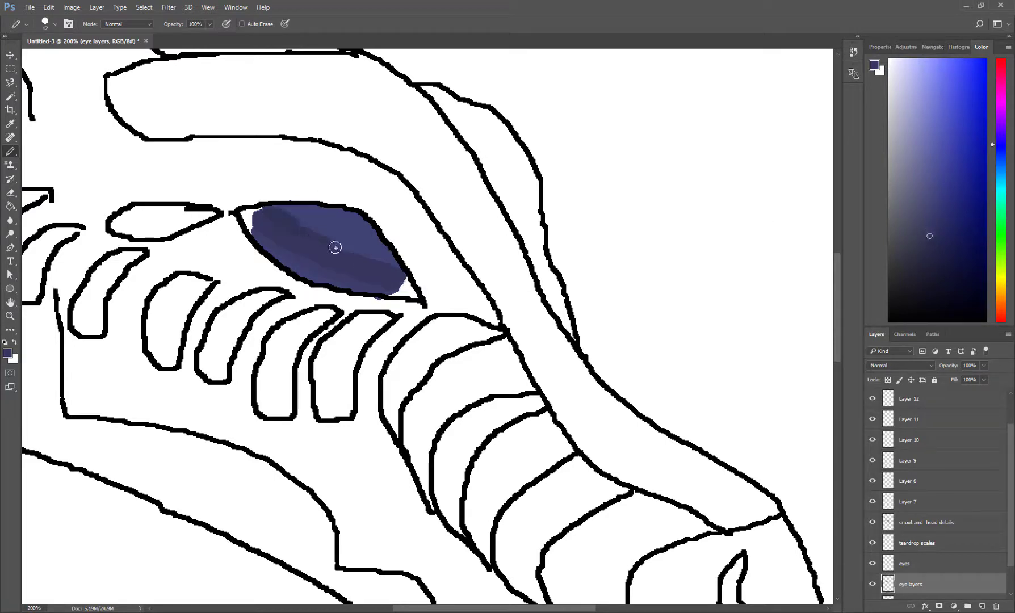
pyautogui.moveTo(403, 272)
pyautogui.mouseDown()
pyautogui.moveTo(301, 222)
pyautogui.moveTo(368, 248)
pyautogui.mouseUp()
pyautogui.moveTo(309, 212); pyautogui.dragTo(394, 259)
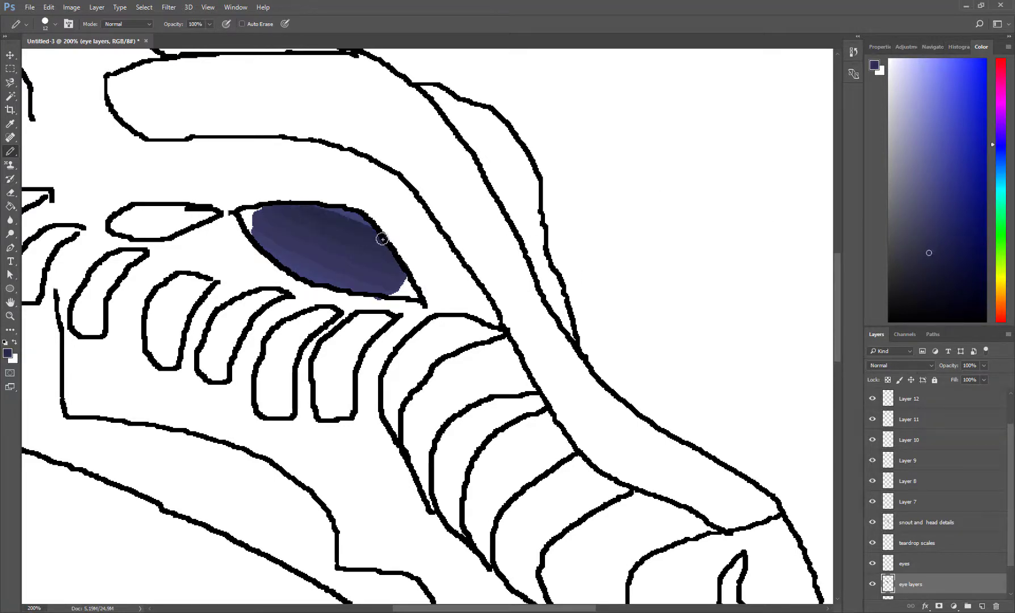
pyautogui.keyDown('alt'); pyautogui.click(326, 216); pyautogui.keyUp('alt')
pyautogui.moveTo(326, 217); pyautogui.dragTo(364, 218)
# Switch to a darker navy at 4 px and touch up the eye's lower tip and upper-left edge
pyautogui.rightClick(131, 111)
pyautogui.click(89, 104)
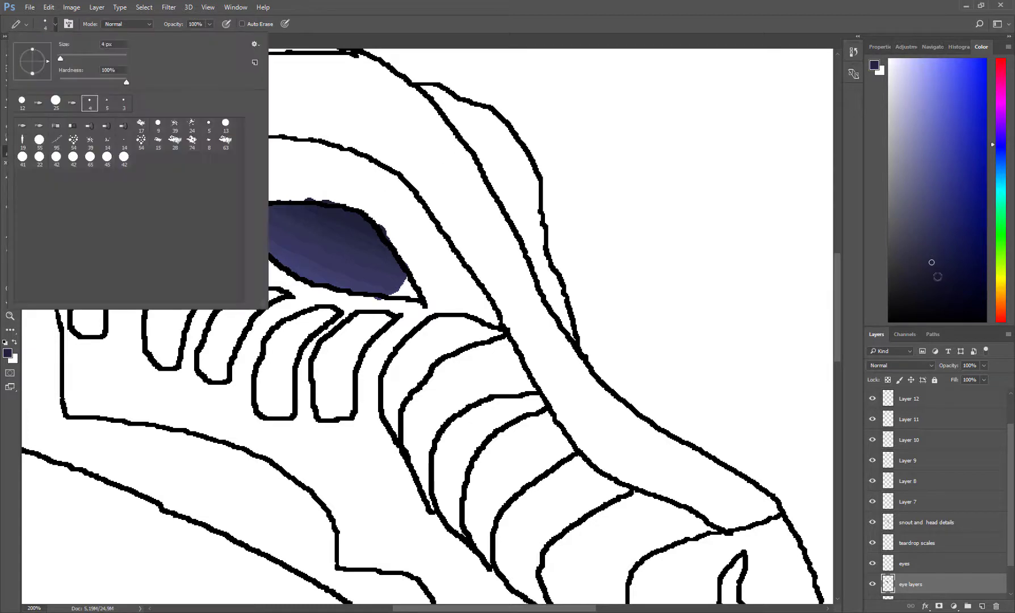
pyautogui.keyDown('alt'); pyautogui.click(332, 207); pyautogui.keyUp('alt')
pyautogui.click(55, 24)
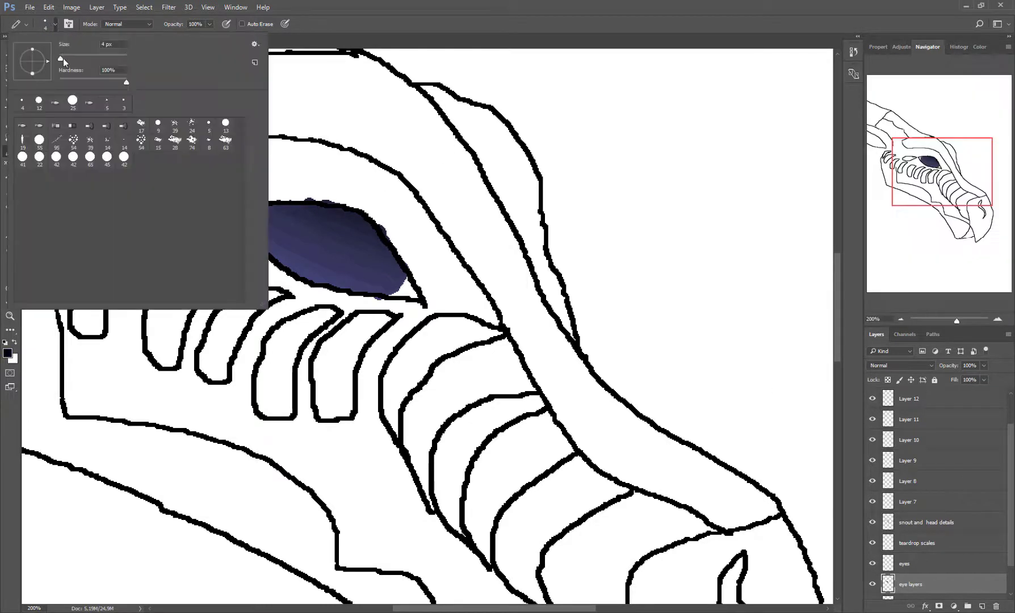
pyautogui.click(55, 24)
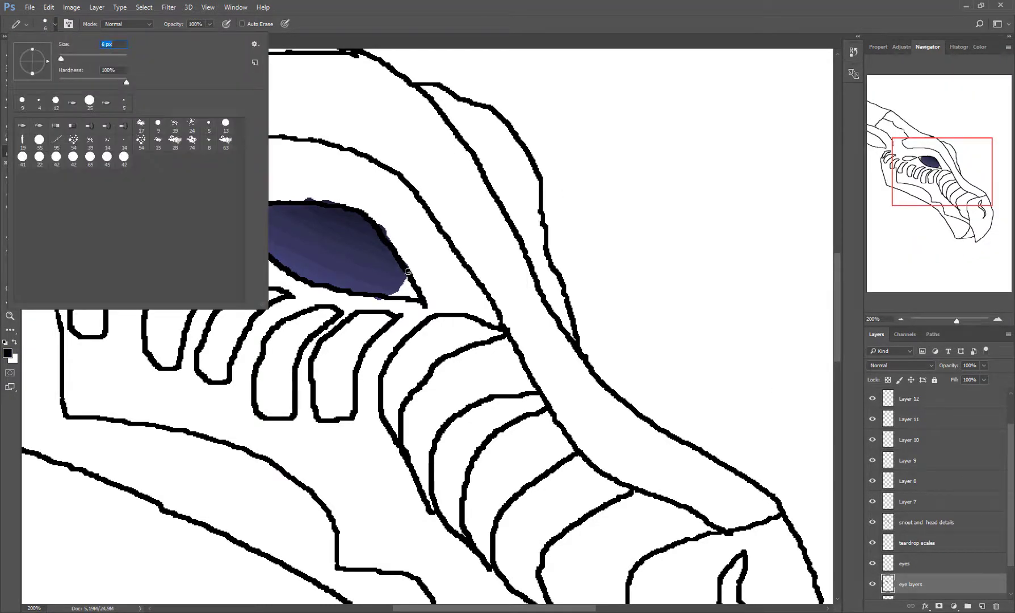
pyautogui.click(408, 272)
pyautogui.moveTo(267, 208); pyautogui.dragTo(248, 228)
# Stamp a black oval pupil in the eye with a large oval brush tip
pyautogui.click(55, 24)
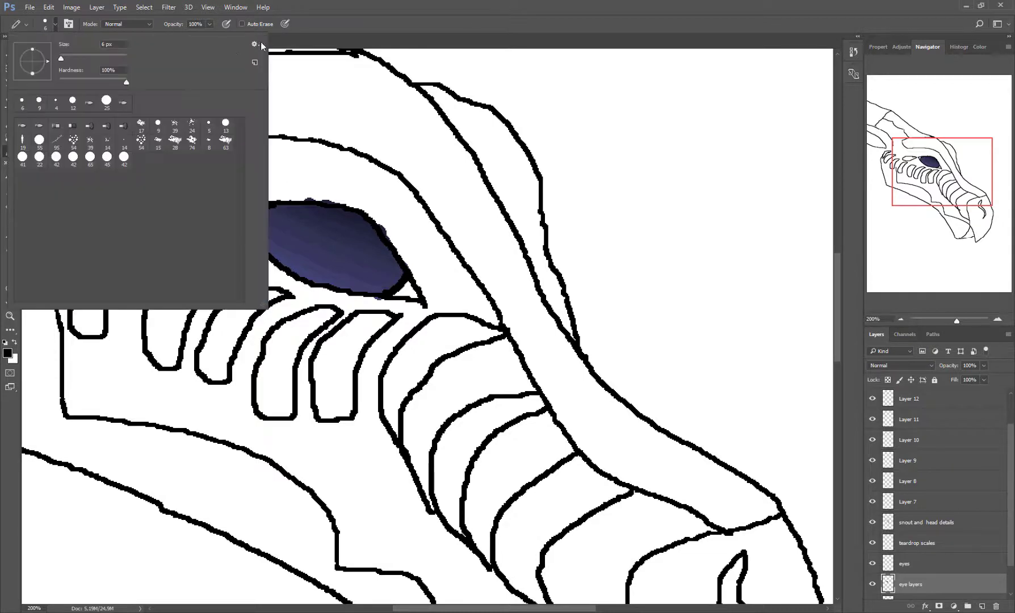
pyautogui.click(22, 139)
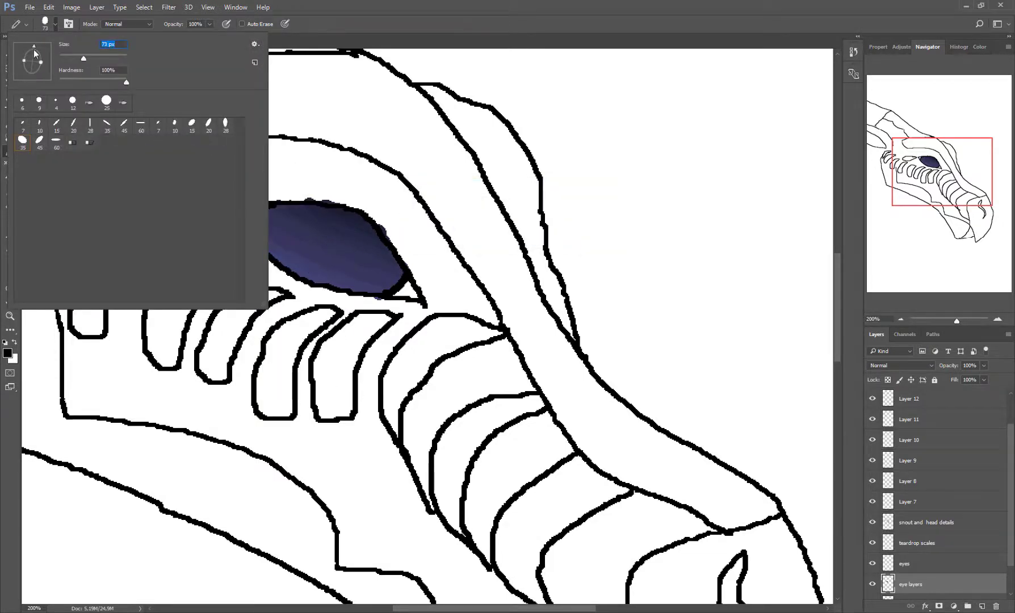
pyautogui.press('Return')
pyautogui.click(321, 243)
pyautogui.scroll(-1, 322, 432)
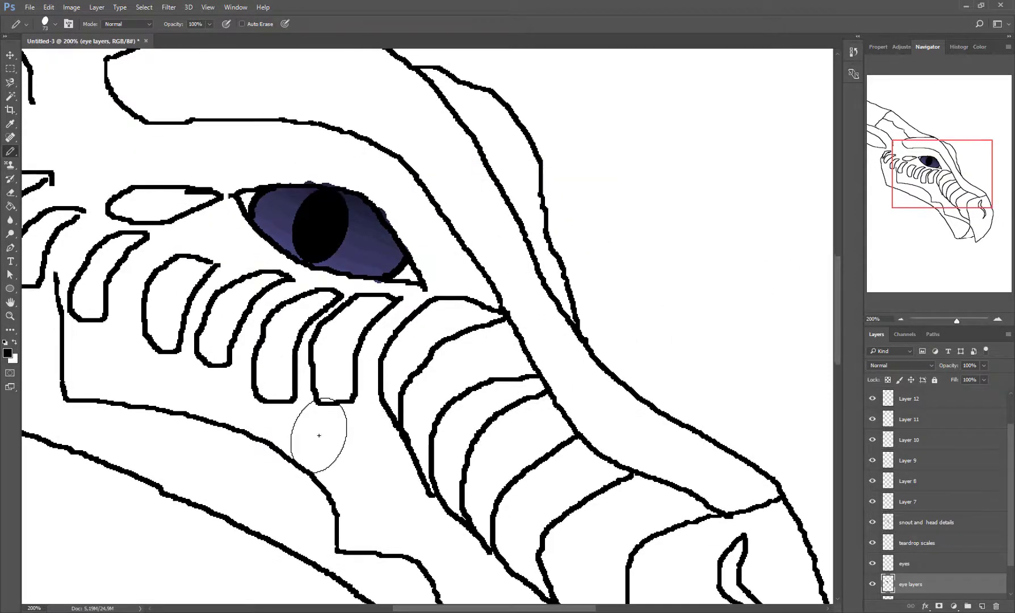
pyautogui.scroll(-2, 34, 585)
pyautogui.scroll(-5, 479, 355)
# Rename Layer 7 to 'neck' and draw the long neck line with a size 6 brush
pyautogui.doubleClick(909, 502)
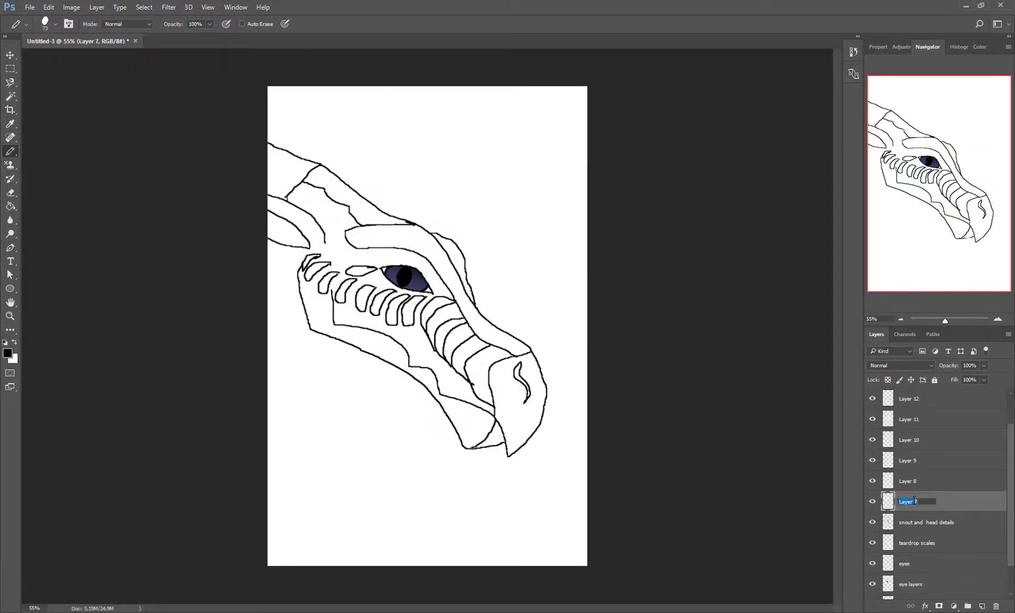
pyautogui.write('neck')
pyautogui.press('Return')
pyautogui.click(55, 24)
pyautogui.click(38, 104)
pyautogui.press('Return')
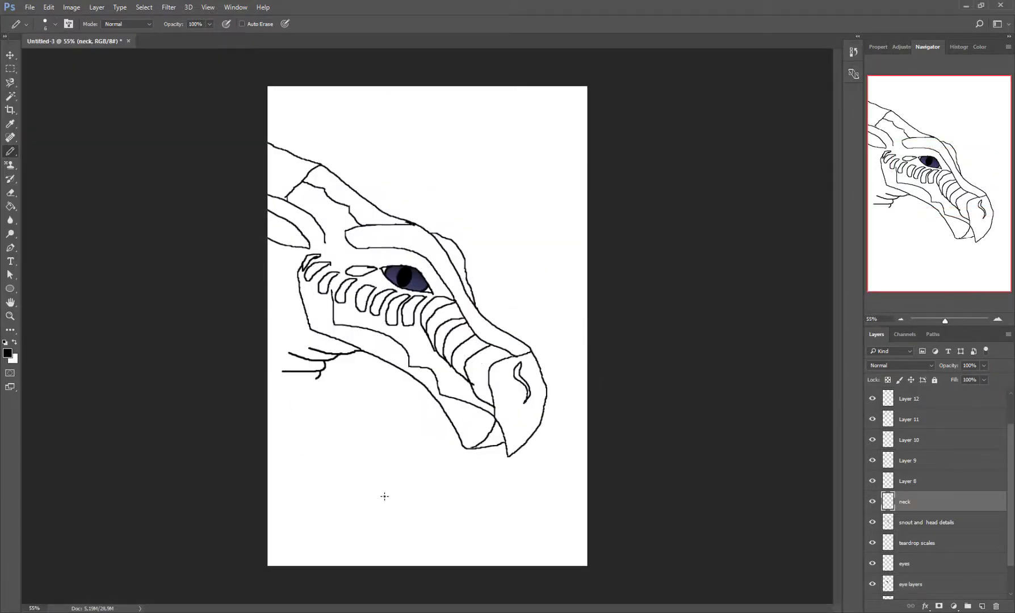
pyautogui.moveTo(318, 375); pyautogui.dragTo(426, 565)
# Rename Layer 8 to 'neck scales' and draw three horizontal neck scale lines
pyautogui.doubleClick(908, 481)
pyautogui.write('neck scales')
pyautogui.press('Return')
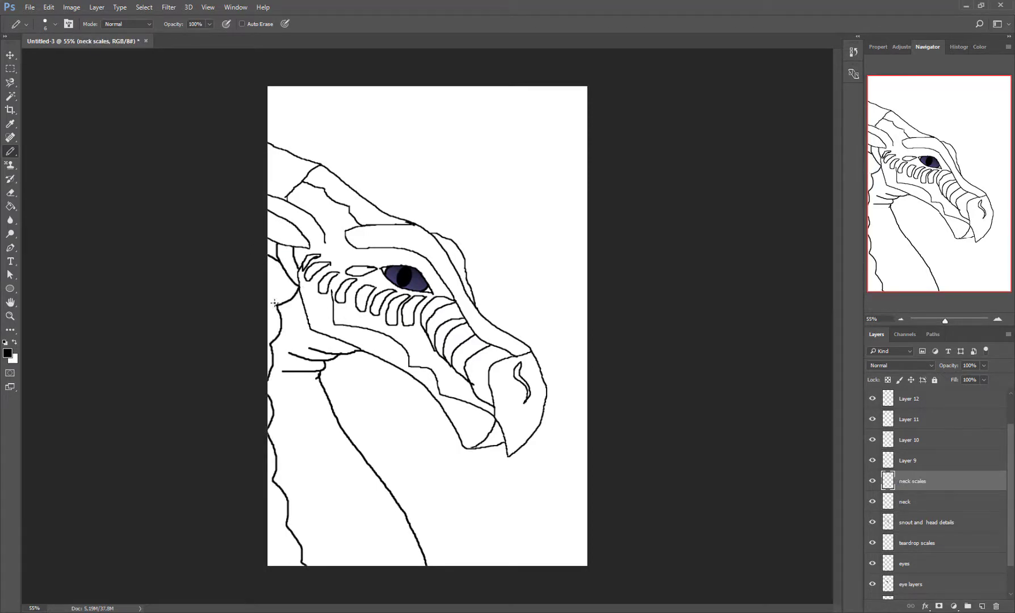
pyautogui.moveTo(288, 390); pyautogui.dragTo(312, 395)
pyautogui.moveTo(281, 447); pyautogui.dragTo(345, 448)
pyautogui.moveTo(303, 503); pyautogui.dragTo(383, 492)
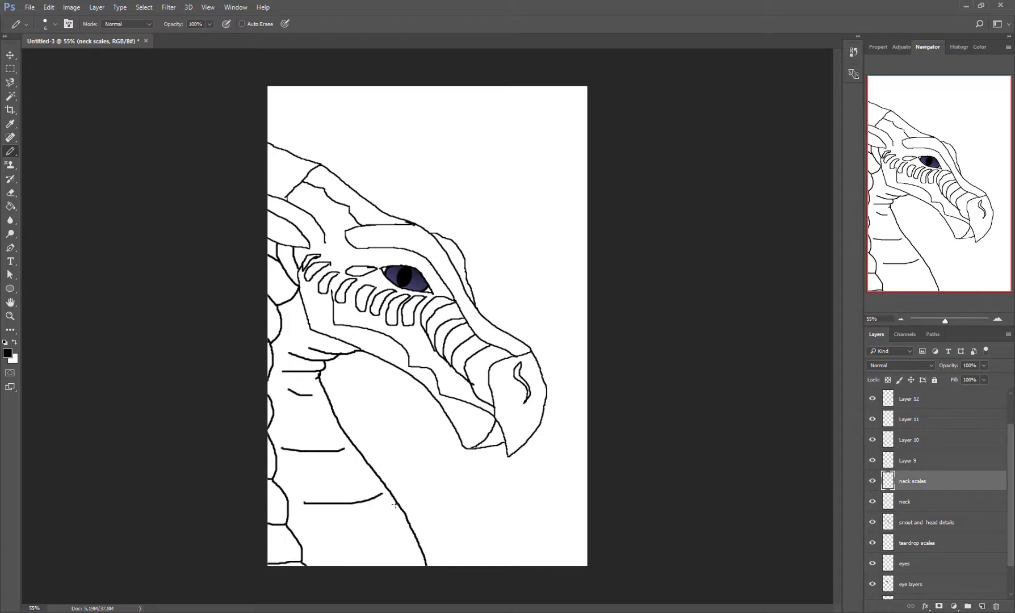
# Rename Layer 9 to 'spines'
pyautogui.doubleClick(908, 461)
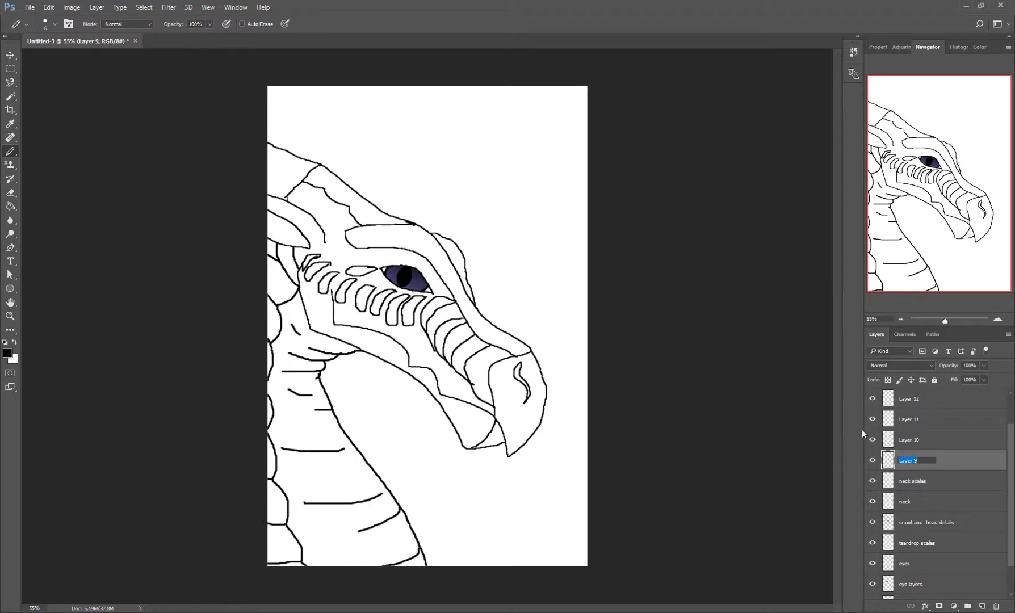
pyautogui.write('spines')
pyautogui.press('Return')
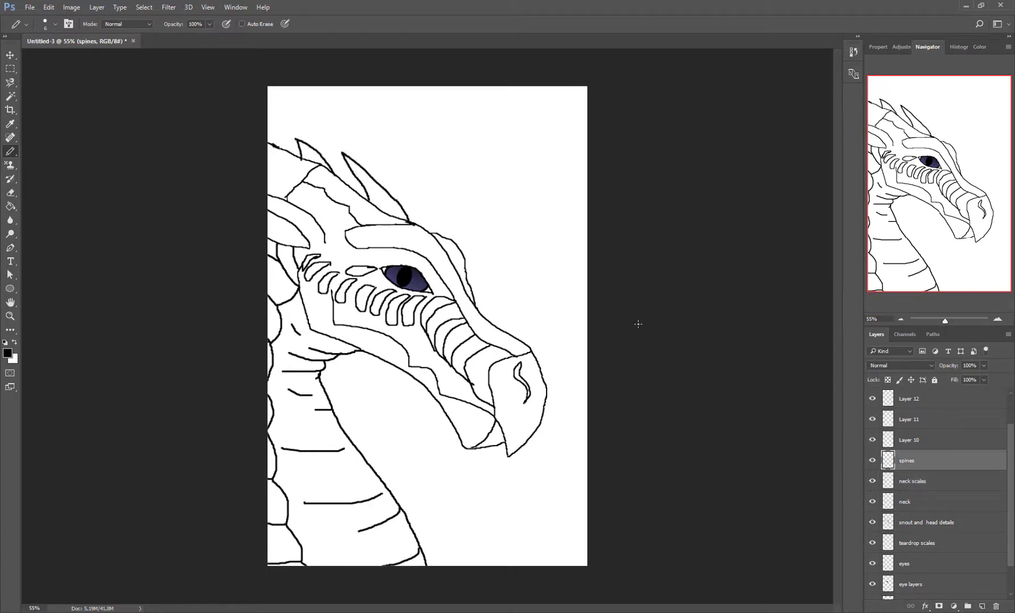
# Select the snout and head details layer at 100% zoom and set the pencil to 4 px
pyautogui.keyDown('ctrl'); pyautogui.click(450, 391); pyautogui.keyUp('ctrl')
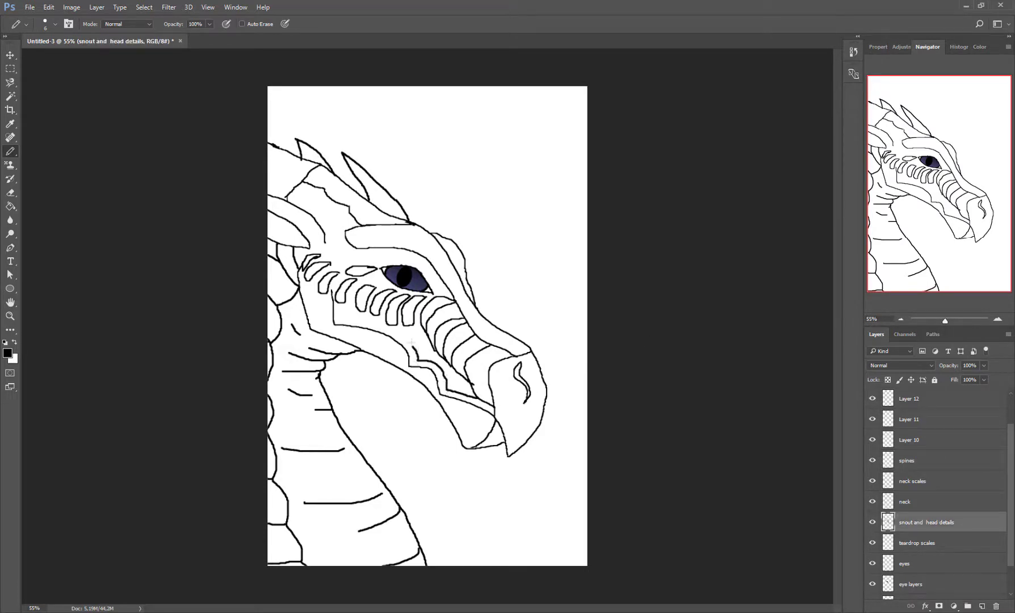
pyautogui.hotkey('ctrl', '1')
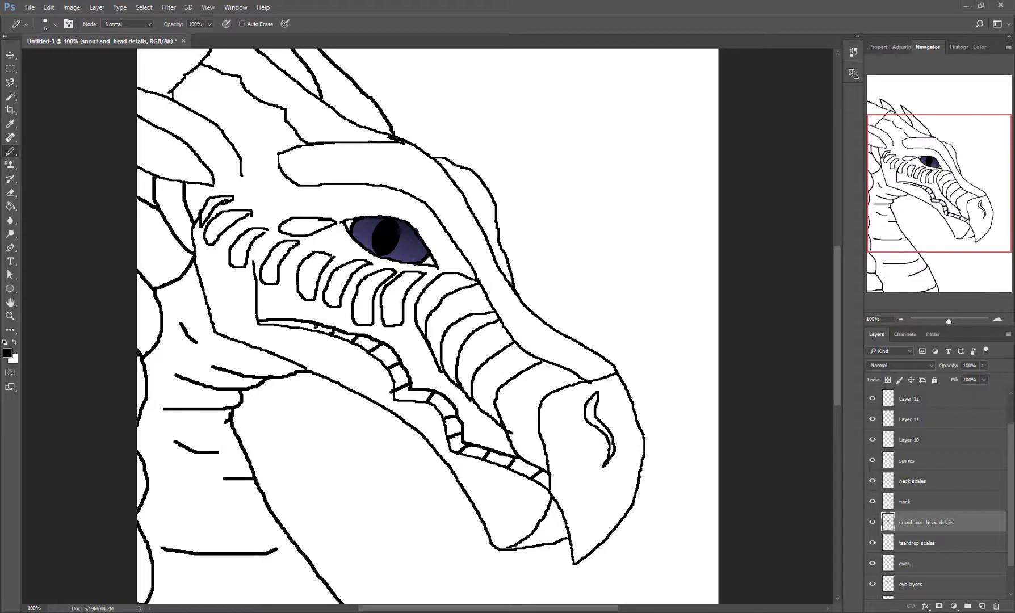
pyautogui.press('e')
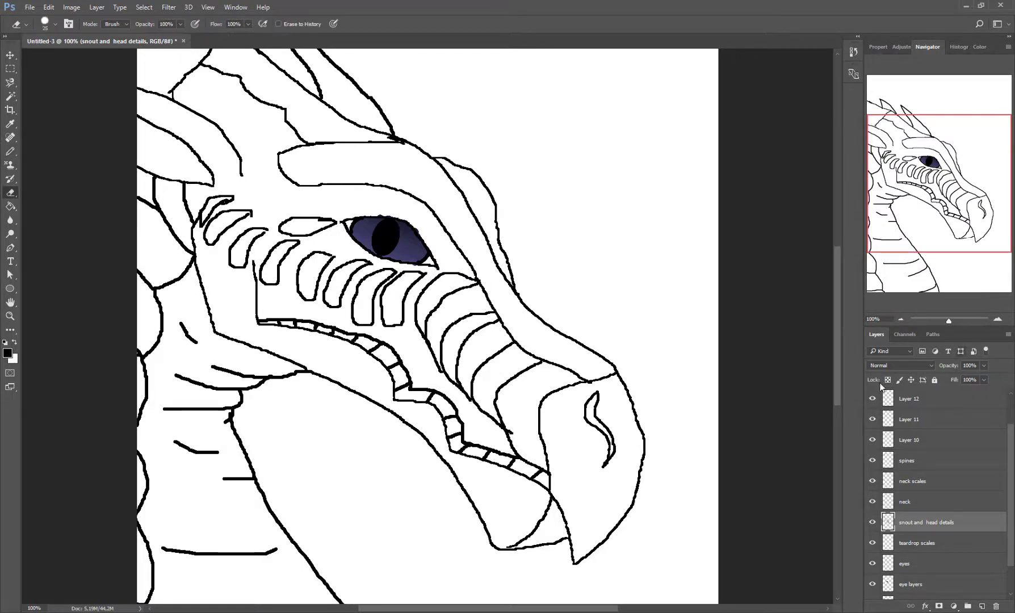
pyautogui.press('b')
pyautogui.hscroll(-3, 426, 323)
pyautogui.click(55, 24)
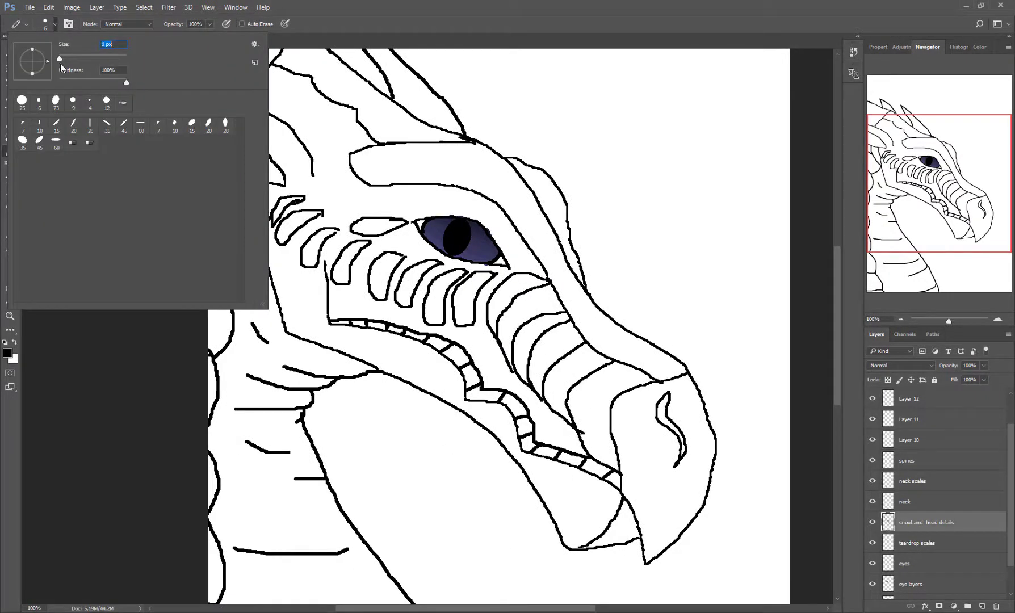
pyautogui.moveTo(59, 58); pyautogui.dragTo(61, 58)
pyautogui.press('Return')
pyautogui.scroll(-5, 499, 323)
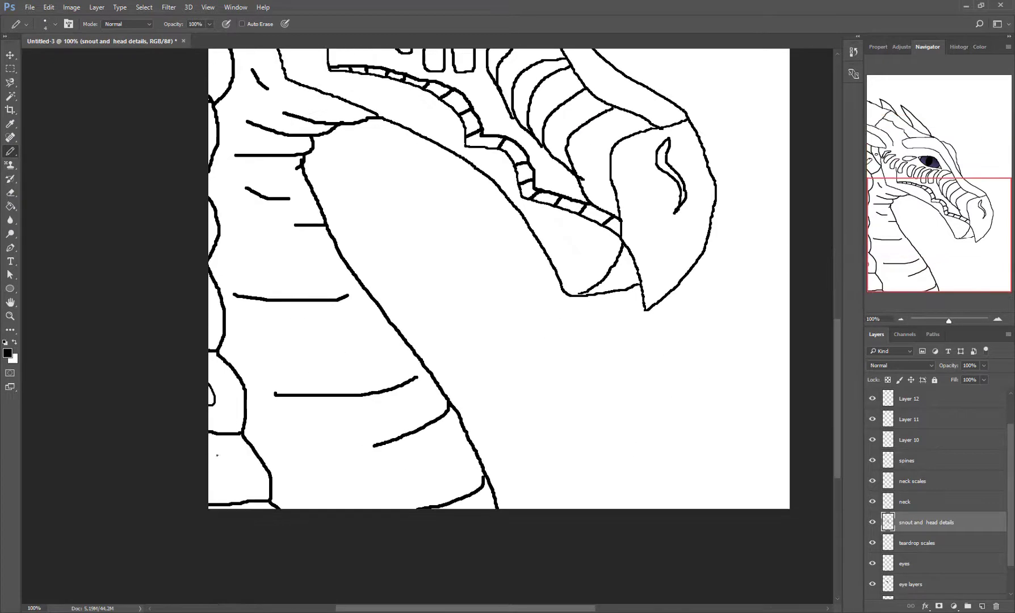
pyautogui.scroll(5, 500, 324)
pyautogui.scroll(2, 499, 323)
pyautogui.scroll(-2, 955, 513)
# Paste the red cloud image, stretch it to fill the canvas, and name the new bottom layer 'color'
pyautogui.click(915, 589)
pyautogui.hotkey('ctrl', 'v')
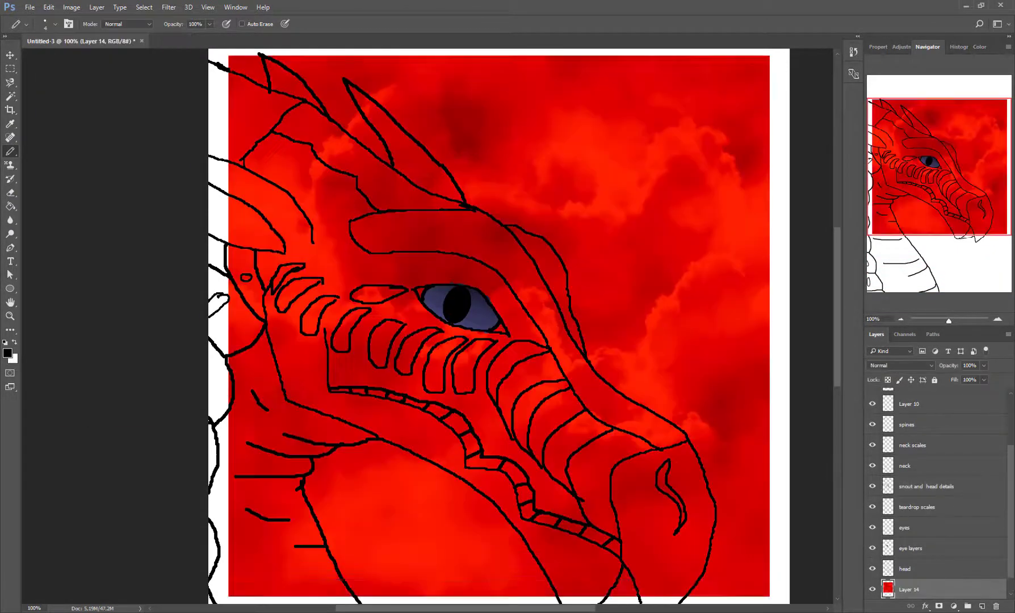
pyautogui.hotkey('ctrl', '-')
pyautogui.hotkey('ctrl', 't')
pyautogui.moveTo(559, 430); pyautogui.dragTo(573, 544)
pyautogui.press('Return')
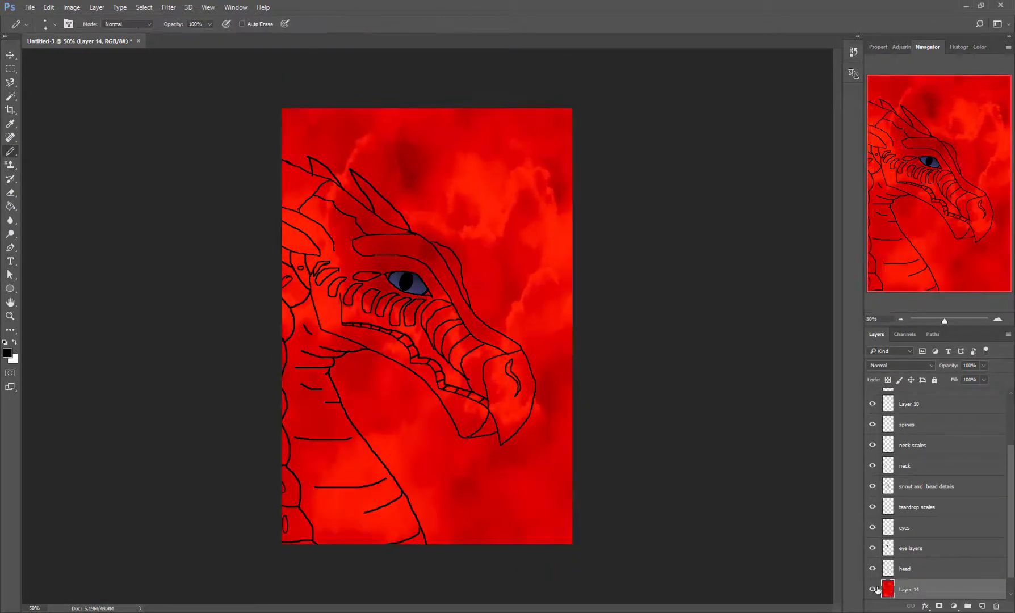
pyautogui.doubleClick(936, 590)
pyautogui.write('color')
# Zoom in on the snout and lay a dark blue stroke with a 12 px brush
pyautogui.click(980, 47)
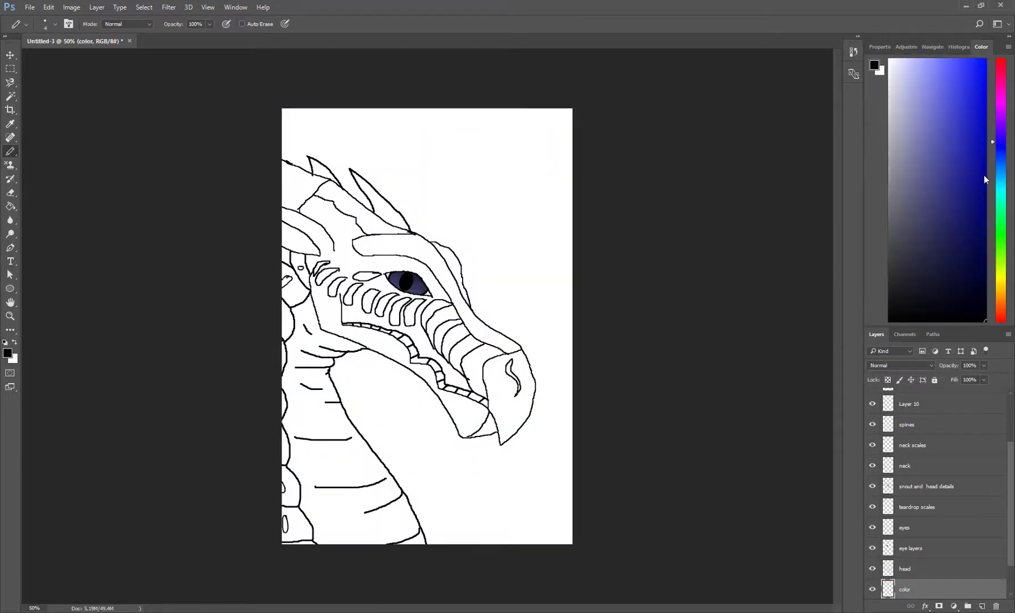
pyautogui.hotkey('ctrl', '+')
pyautogui.hotkey('ctrl', '+')
pyautogui.click(55, 24)
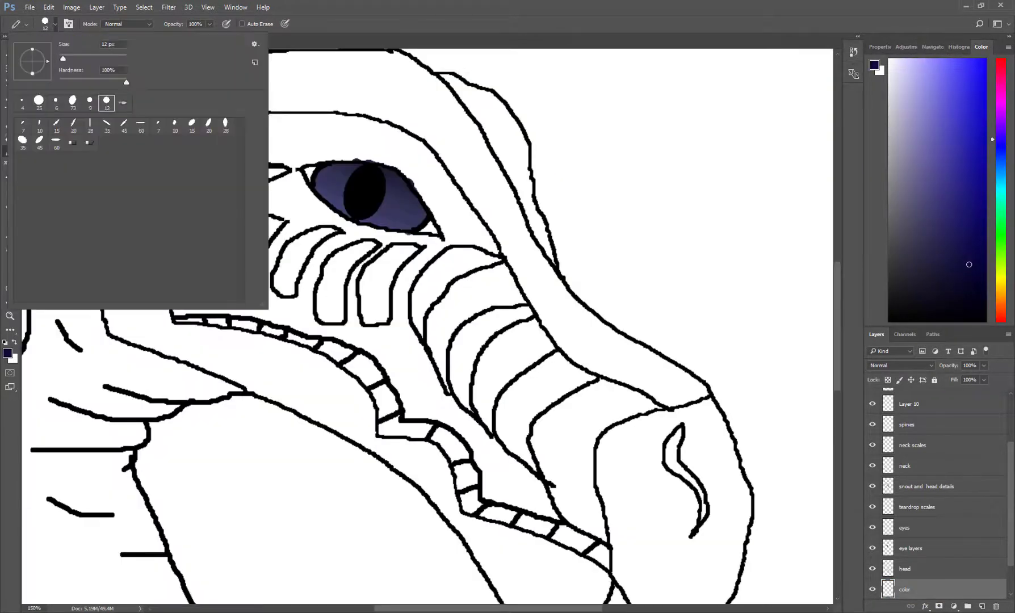
pyautogui.hscroll(2, 397, 324)
pyautogui.moveTo(582, 405); pyautogui.dragTo(505, 430)
# On the details layer, pencil black 4 px snout contour and scale lines along the ridge and brow
pyautogui.click(927, 487)
pyautogui.click(55, 24)
pyautogui.click(39, 103)
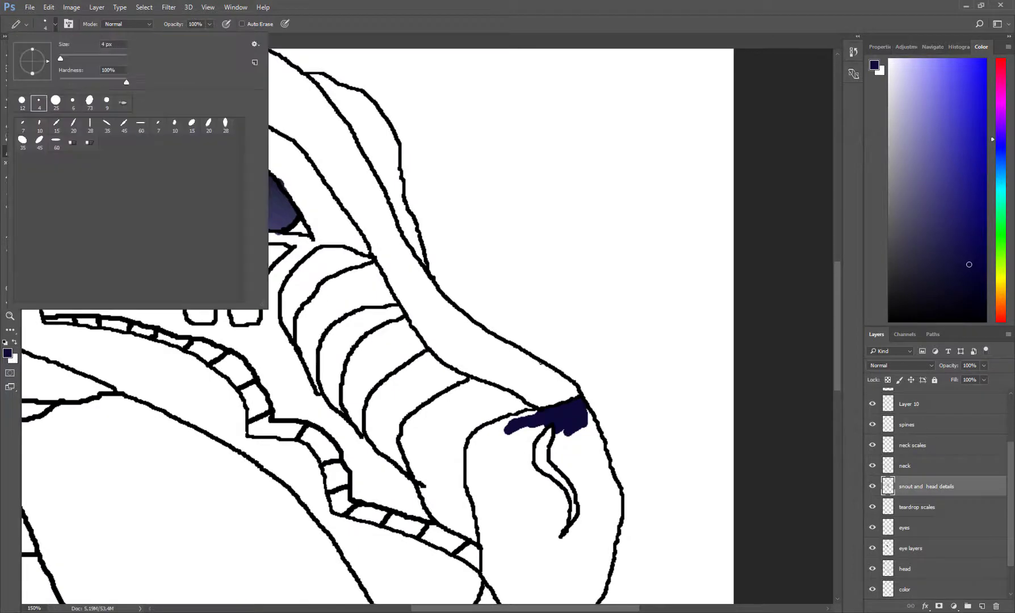
pyautogui.press('Return')
pyautogui.press('d')
pyautogui.moveTo(482, 405); pyautogui.dragTo(457, 480)
pyautogui.moveTo(483, 328); pyautogui.dragTo(430, 348)
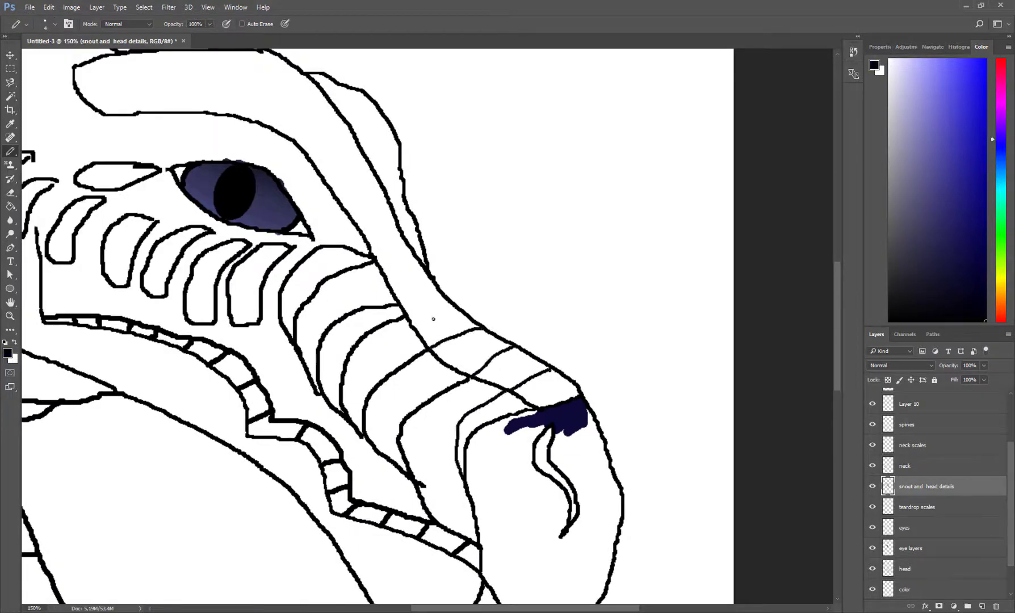
pyautogui.moveTo(384, 196); pyautogui.dragTo(348, 210)
pyautogui.moveTo(372, 174); pyautogui.dragTo(329, 189)
pyautogui.moveTo(358, 150); pyautogui.dragTo(319, 172)
pyautogui.moveTo(349, 126); pyautogui.dragTo(305, 152)
# Try a navy stroke on the snout, then undo it and clear the selection
pyautogui.scroll(3, 280, 229)
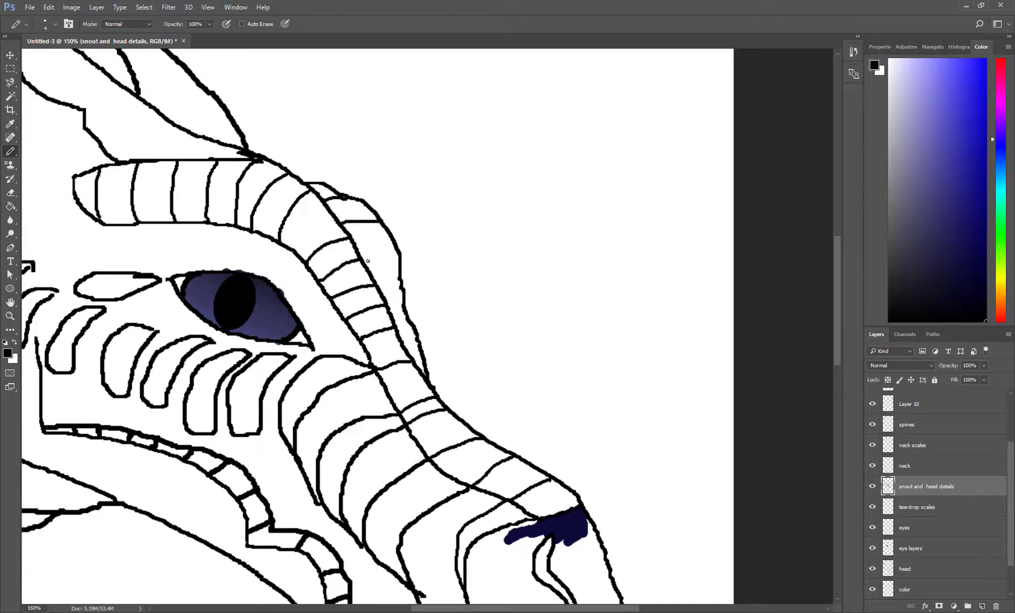
pyautogui.scroll(2, 410, 326)
pyautogui.hscroll(-5, 399, 216)
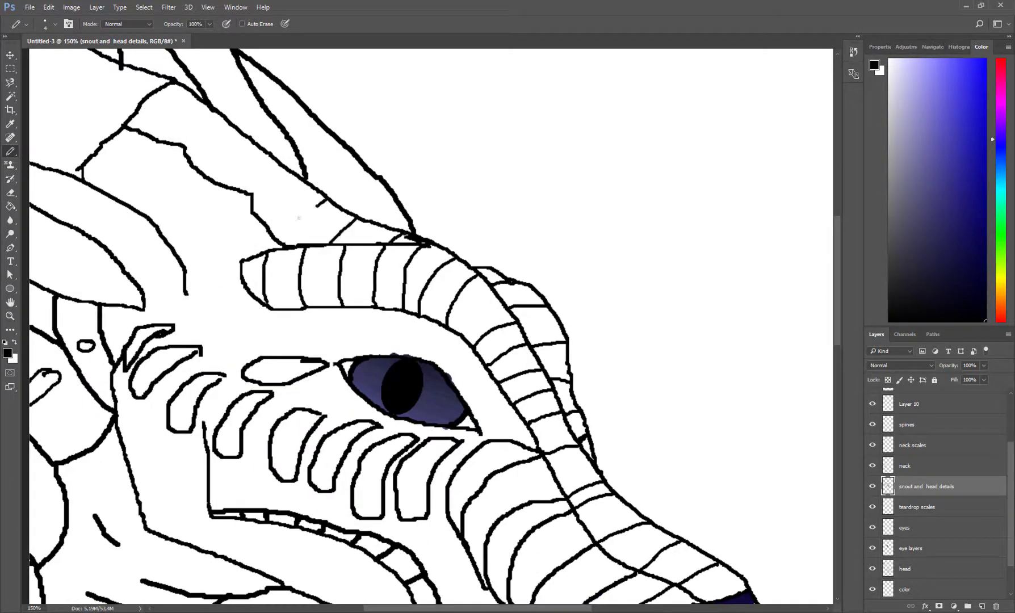
pyautogui.scroll(-3, 397, 284)
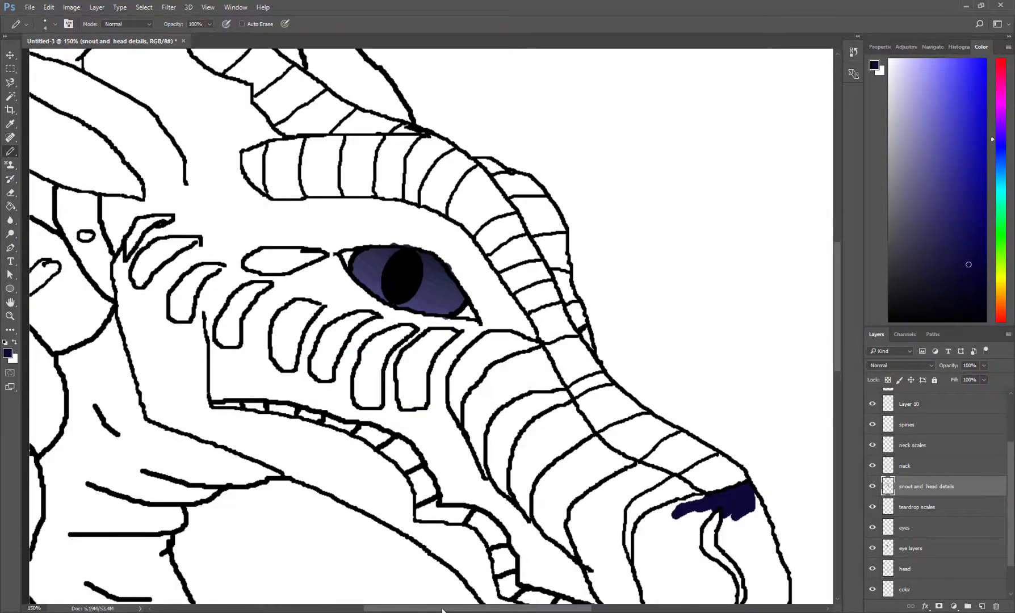
pyautogui.scroll(-2, 397, 284)
pyautogui.hscroll(3, 397, 284)
pyautogui.press('w')
pyautogui.click(10, 151)
pyautogui.scroll(-3, 397, 284)
pyautogui.hscroll(2, 398, 284)
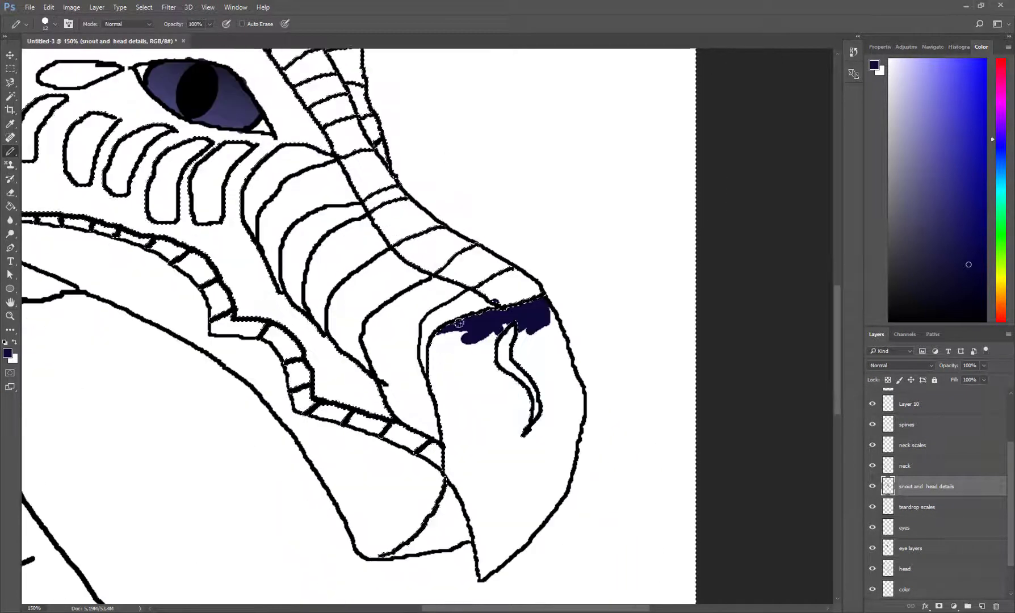
pyautogui.moveTo(511, 316); pyautogui.dragTo(460, 494)
pyautogui.hotkey('ctrl', 'z')
pyautogui.hotkey('ctrl', 'd')
# Magic Wand the snout tip on the 'color' layer and pencil navy inside it
pyautogui.press('w')
pyautogui.click(908, 590)
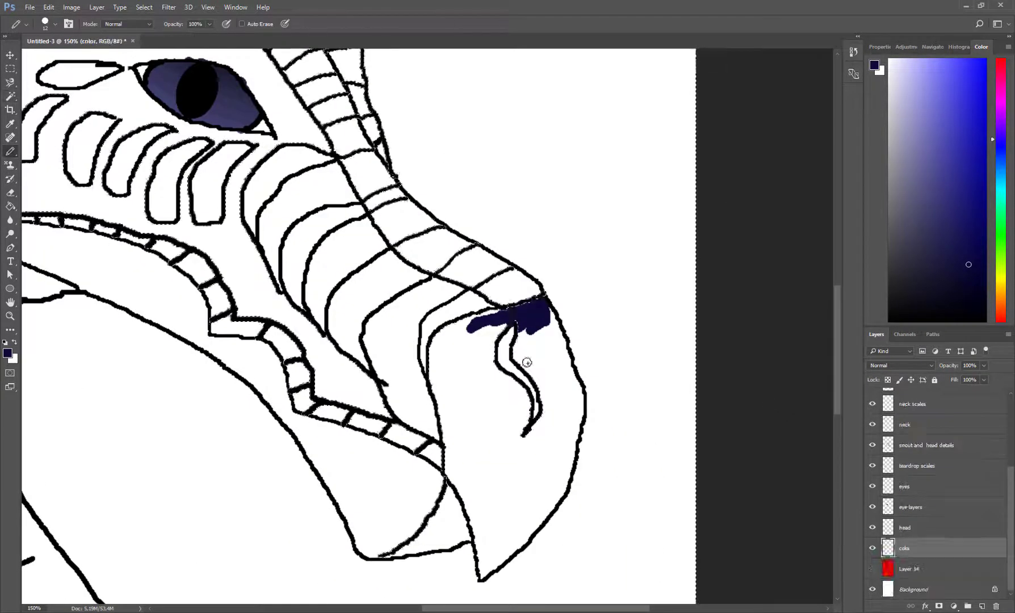
pyautogui.click(523, 425)
pyautogui.press('b')
pyautogui.moveTo(540, 312)
pyautogui.mouseDown()
pyautogui.moveTo(437, 341)
pyautogui.moveTo(455, 454)
pyautogui.mouseUp()
pyautogui.moveTo(471, 346); pyautogui.dragTo(528, 363)
pyautogui.moveTo(539, 318); pyautogui.dragTo(554, 420)
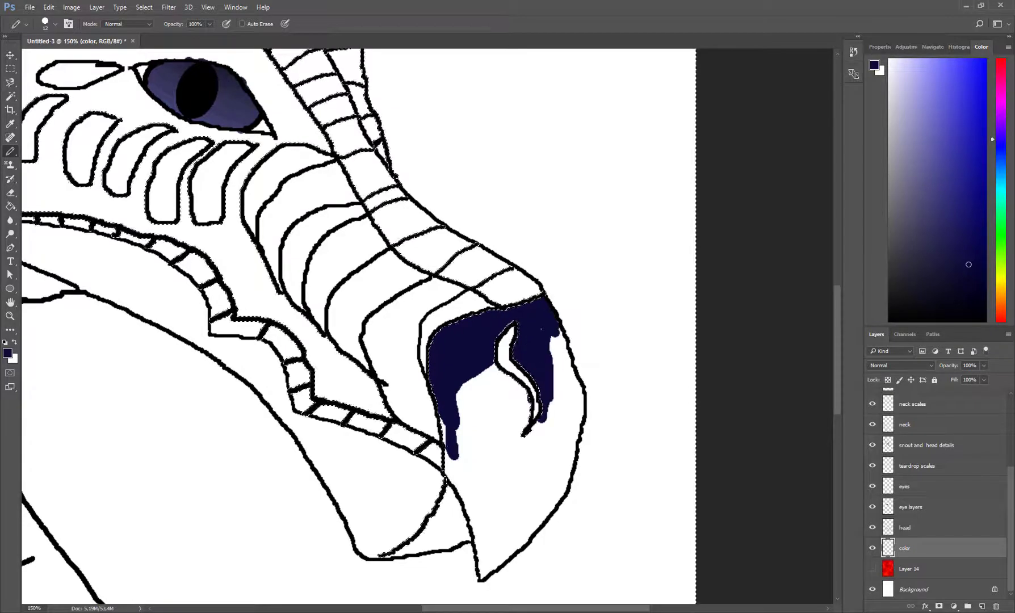
pyautogui.moveTo(562, 335)
pyautogui.mouseDown()
pyautogui.moveTo(568, 386)
pyautogui.moveTo(534, 520)
pyautogui.mouseUp()
# With a 25 px brush, fill the snout tip's white gaps and start navy up the ridge
pyautogui.scroll(-2, 522, 429)
pyautogui.scroll(-2, 522, 430)
pyautogui.moveTo(517, 460)
pyautogui.mouseDown()
pyautogui.moveTo(479, 482)
pyautogui.moveTo(463, 386)
pyautogui.mouseUp()
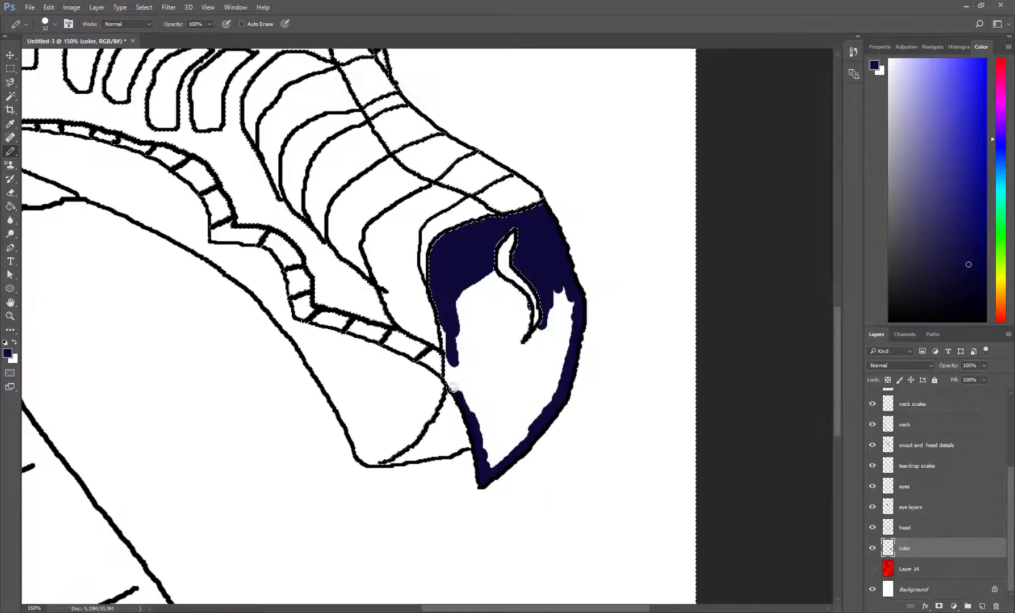
pyautogui.click(55, 23)
pyautogui.moveTo(466, 432)
pyautogui.mouseDown()
pyautogui.moveTo(553, 324)
pyautogui.moveTo(503, 369)
pyautogui.mouseUp()
pyautogui.moveTo(511, 318); pyautogui.dragTo(500, 392)
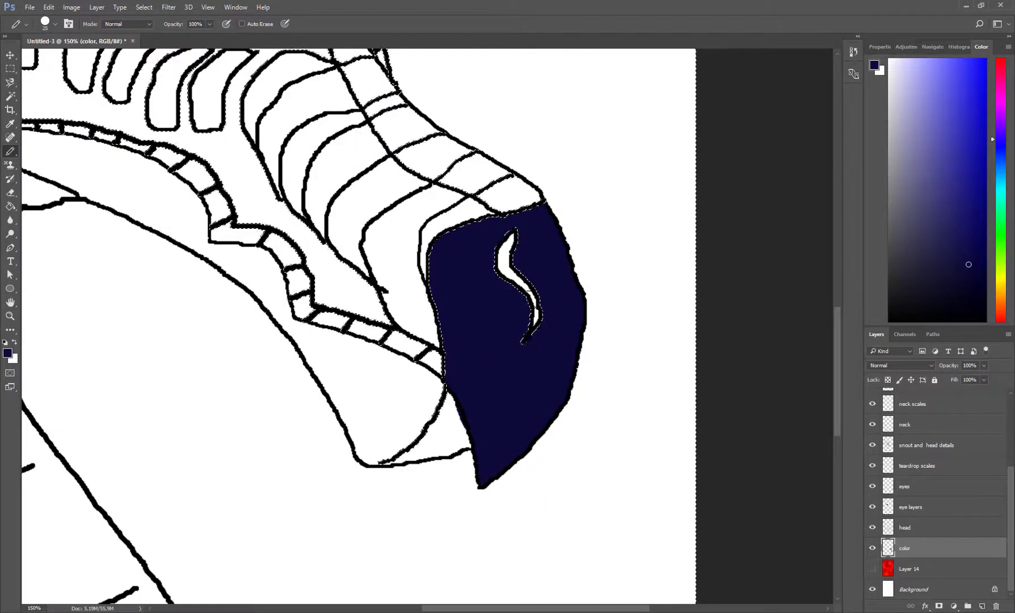
pyautogui.scroll(5, 771, 509)
pyautogui.moveTo(519, 316); pyautogui.dragTo(392, 267)
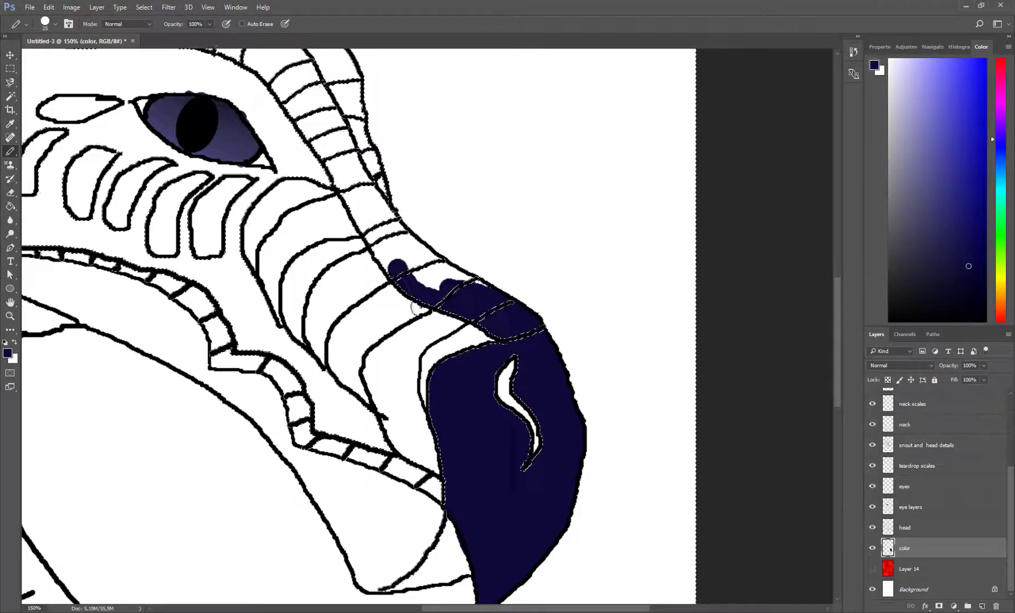
# Extend navy paint up the snout ridge and across the brow ridge
pyautogui.scroll(3, 392, 266)
pyautogui.moveTo(397, 341); pyautogui.dragTo(264, 134)
pyautogui.scroll(2, 389, 332)
pyautogui.moveTo(391, 381)
pyautogui.mouseDown()
pyautogui.moveTo(341, 210)
pyautogui.moveTo(306, 170)
pyautogui.mouseUp()
pyautogui.scroll(4, 307, 170)
pyautogui.hscroll(-2, 307, 170)
pyautogui.moveTo(386, 398)
pyautogui.mouseDown()
pyautogui.moveTo(341, 352)
pyautogui.moveTo(284, 369)
pyautogui.moveTo(165, 295)
pyautogui.mouseUp()
pyautogui.hscroll(-2, 199, 229)
pyautogui.scroll(1, 199, 229)
pyautogui.moveTo(312, 300)
pyautogui.mouseDown()
pyautogui.moveTo(200, 228)
pyautogui.moveTo(340, 318)
pyautogui.mouseUp()
pyautogui.moveTo(182, 239); pyautogui.dragTo(291, 285)
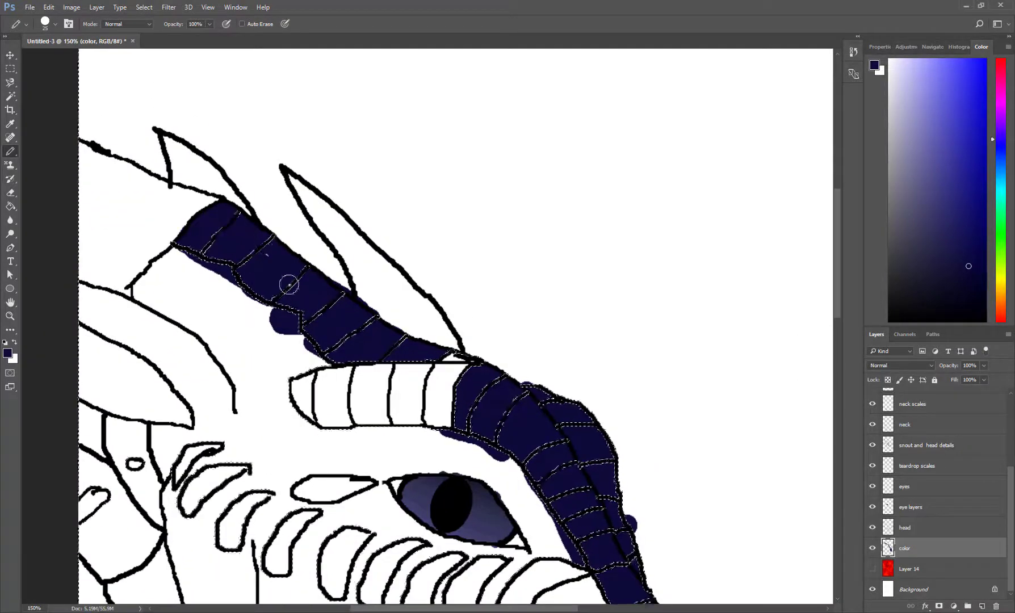
# Clear the selection and outline the white snout patch in navy with a smaller brush
pyautogui.hotkey('ctrl', 'd')
pyautogui.scroll(-1, 256, 261)
pyautogui.moveTo(455, 347)
pyautogui.mouseDown()
pyautogui.moveTo(322, 397)
pyautogui.moveTo(279, 393)
pyautogui.mouseUp()
pyautogui.scroll(-3, 624, 545)
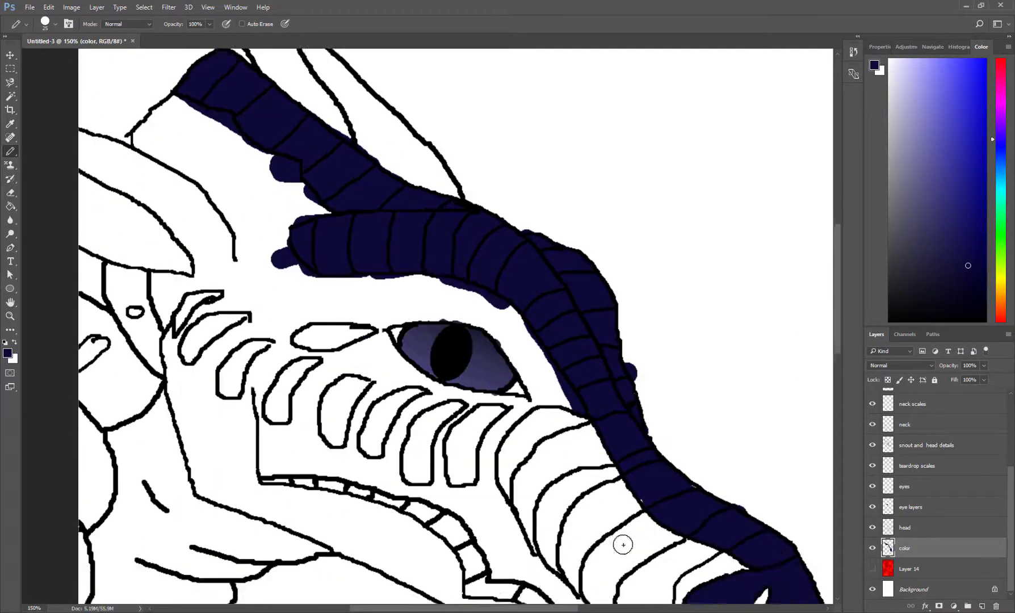
pyautogui.scroll(-2, 625, 545)
pyautogui.scroll(-2, 624, 545)
pyautogui.hscroll(2, 625, 545)
pyautogui.click(45, 23)
pyautogui.moveTo(612, 380)
pyautogui.mouseDown()
pyautogui.moveTo(568, 420)
pyautogui.moveTo(565, 457)
pyautogui.mouseUp()
pyautogui.scroll(-1, 592, 363)
pyautogui.moveTo(592, 333)
pyautogui.mouseDown()
pyautogui.moveTo(516, 367)
pyautogui.moveTo(548, 454)
pyautogui.moveTo(571, 423)
pyautogui.moveTo(567, 318)
pyautogui.mouseUp()
# With a 25 px brush, fill the snout's left edge and lower jaw edge navy
pyautogui.scroll(4, 567, 318)
pyautogui.moveTo(528, 406)
pyautogui.mouseDown()
pyautogui.moveTo(474, 324)
pyautogui.moveTo(400, 409)
pyautogui.moveTo(444, 470)
pyautogui.moveTo(494, 511)
pyautogui.mouseUp()
pyautogui.click(45, 24)
pyautogui.moveTo(514, 341); pyautogui.dragTo(494, 406)
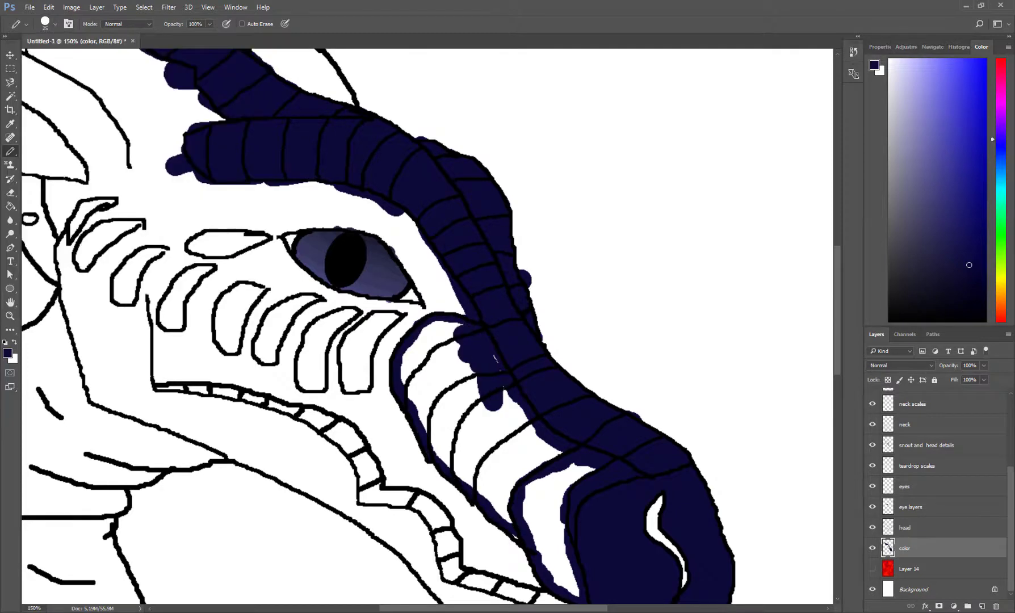
pyautogui.moveTo(459, 324)
pyautogui.mouseDown()
pyautogui.moveTo(449, 465)
pyautogui.moveTo(567, 486)
pyautogui.mouseUp()
pyautogui.moveTo(448, 346); pyautogui.dragTo(443, 449)
pyautogui.moveTo(471, 414); pyautogui.dragTo(511, 466)
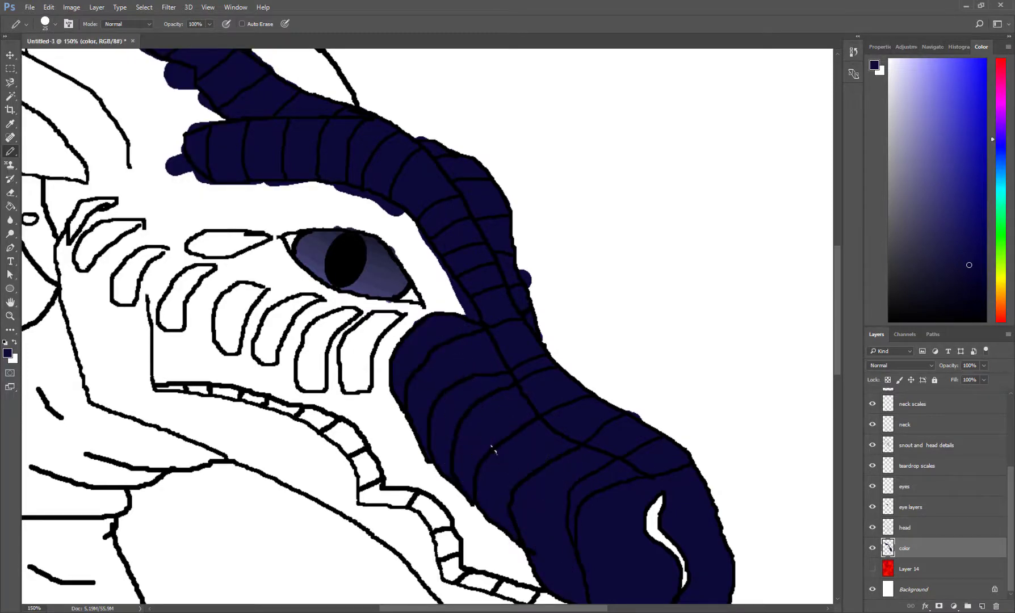
# Touch up small snout patches and fill the first teardrop scale navy
pyautogui.click(933, 46)
pyautogui.moveTo(948, 167); pyautogui.dragTo(922, 152)
pyautogui.moveTo(545, 460); pyautogui.dragTo(548, 474)
pyautogui.moveTo(590, 440); pyautogui.dragTo(548, 514)
# Fill the remaining teardrop scales along and left of the snout with navy
pyautogui.moveTo(550, 435); pyautogui.dragTo(505, 505)
pyautogui.moveTo(508, 423); pyautogui.dragTo(465, 477)
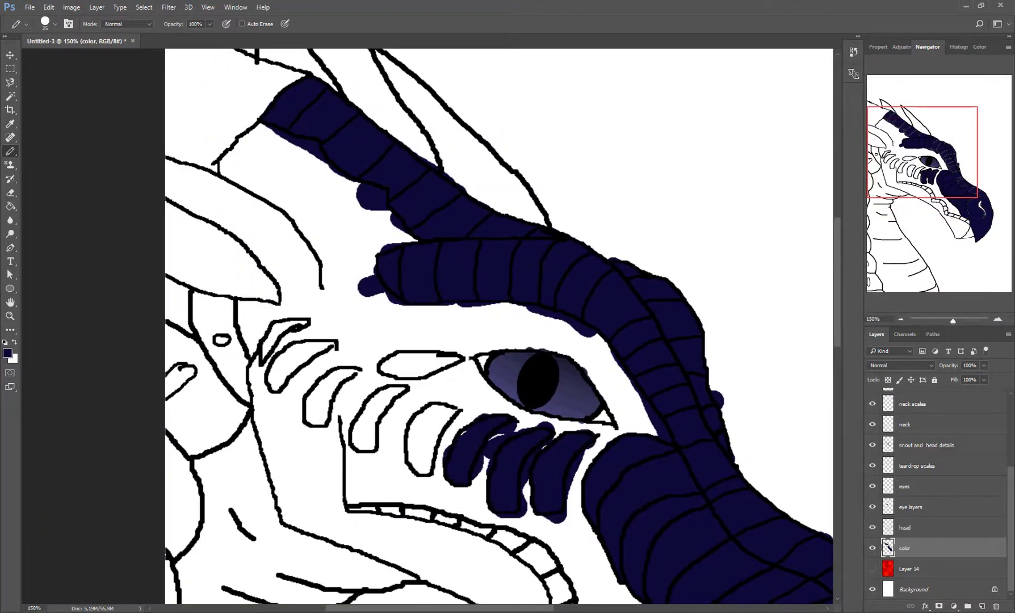
pyautogui.moveTo(460, 406); pyautogui.dragTo(421, 471)
pyautogui.moveTo(409, 388); pyautogui.dragTo(361, 448)
pyautogui.moveTo(358, 366); pyautogui.dragTo(333, 398)
pyautogui.moveTo(355, 338); pyautogui.dragTo(306, 418)
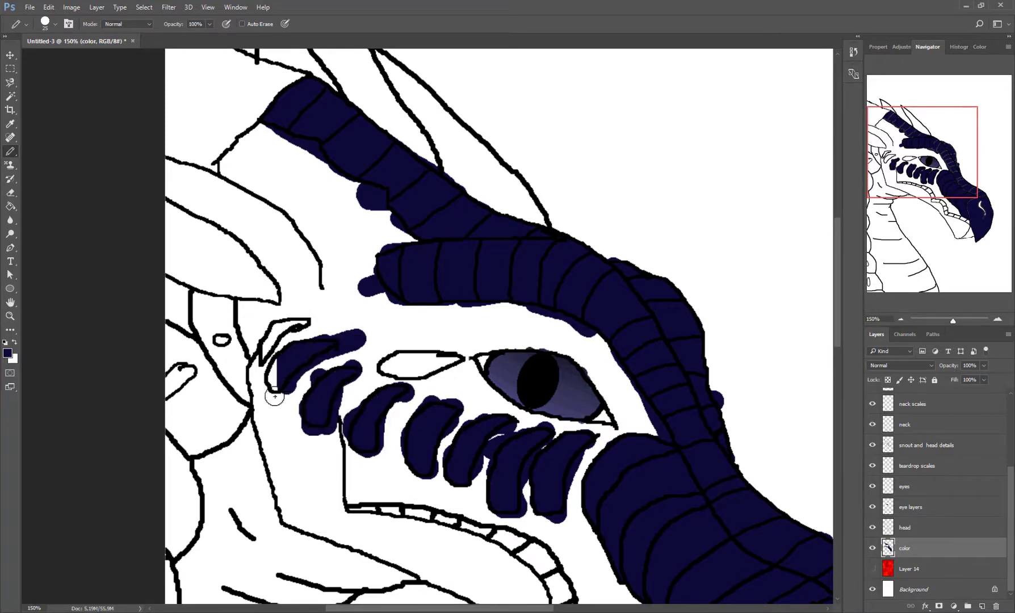
pyautogui.moveTo(318, 310); pyautogui.dragTo(267, 397)
pyautogui.moveTo(273, 301); pyautogui.dragTo(227, 381)
pyautogui.moveTo(233, 292); pyautogui.dragTo(196, 360)
# Paint navy down the neck's left edge, filling white gaps with a 12 px brush
pyautogui.scroll(-3, 293, 359)
pyautogui.scroll(-2, 292, 359)
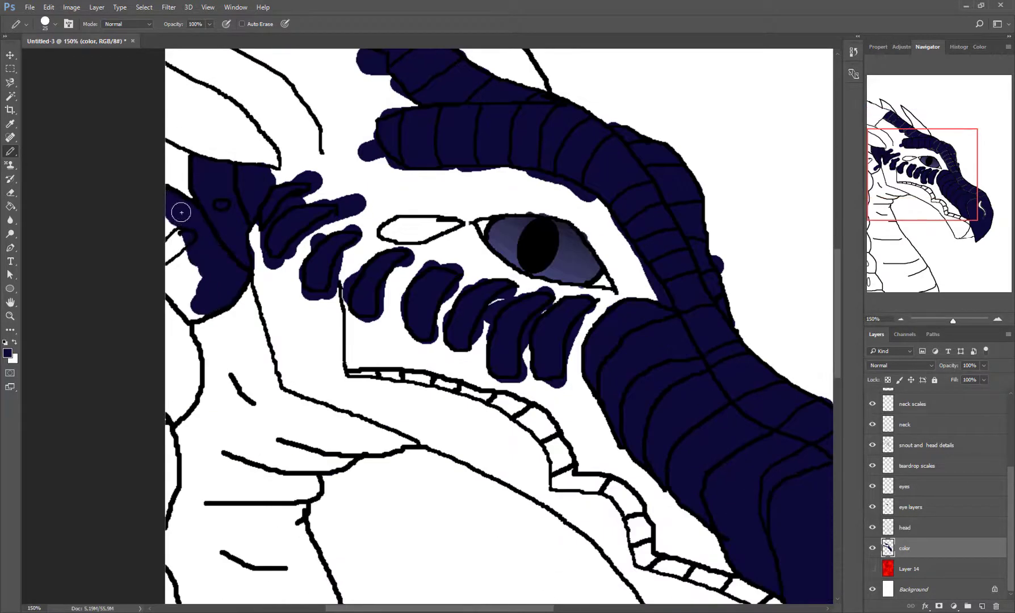
pyautogui.moveTo(182, 211); pyautogui.dragTo(179, 421)
pyautogui.scroll(-4, 179, 398)
pyautogui.scroll(-5, 179, 386)
pyautogui.scroll(-4, 179, 386)
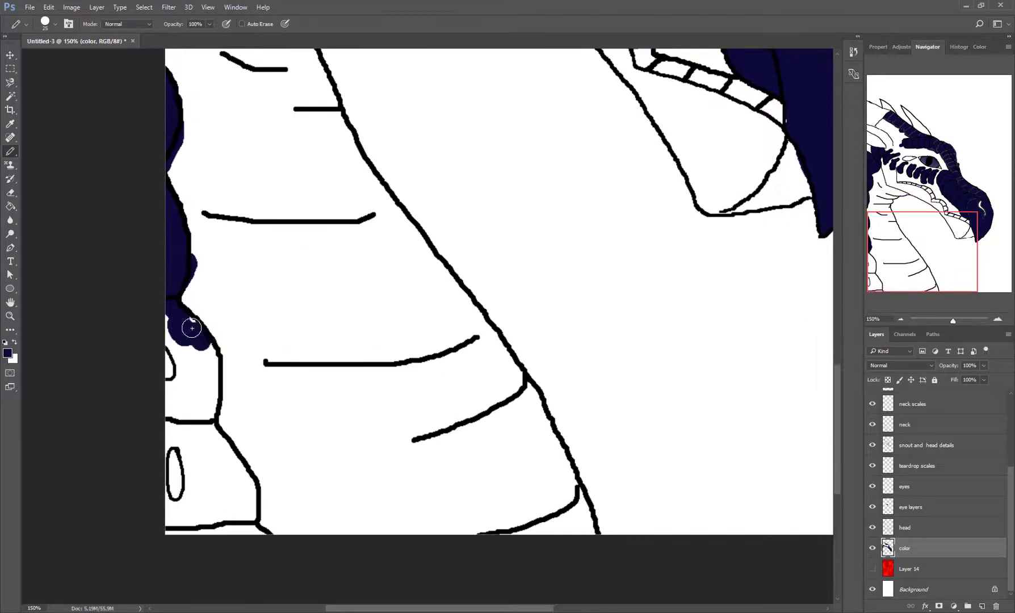
pyautogui.moveTo(188, 329)
pyautogui.mouseDown()
pyautogui.moveTo(227, 465)
pyautogui.moveTo(219, 539)
pyautogui.moveTo(183, 350)
pyautogui.mouseUp()
pyautogui.scroll(15, 183, 349)
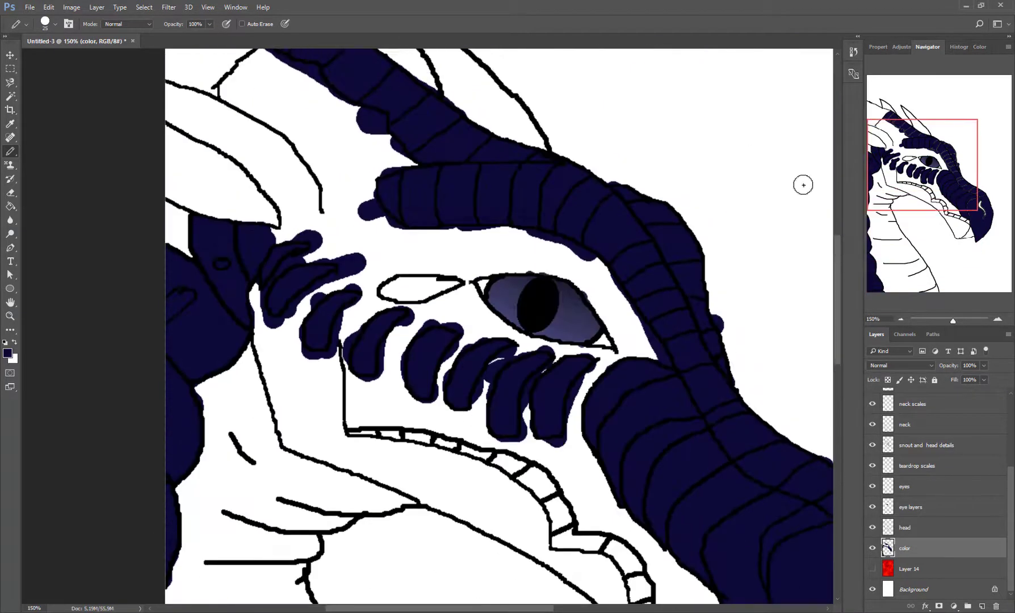
pyautogui.click(980, 47)
pyautogui.press('[')
pyautogui.press('[')
pyautogui.moveTo(186, 218); pyautogui.dragTo(166, 209)
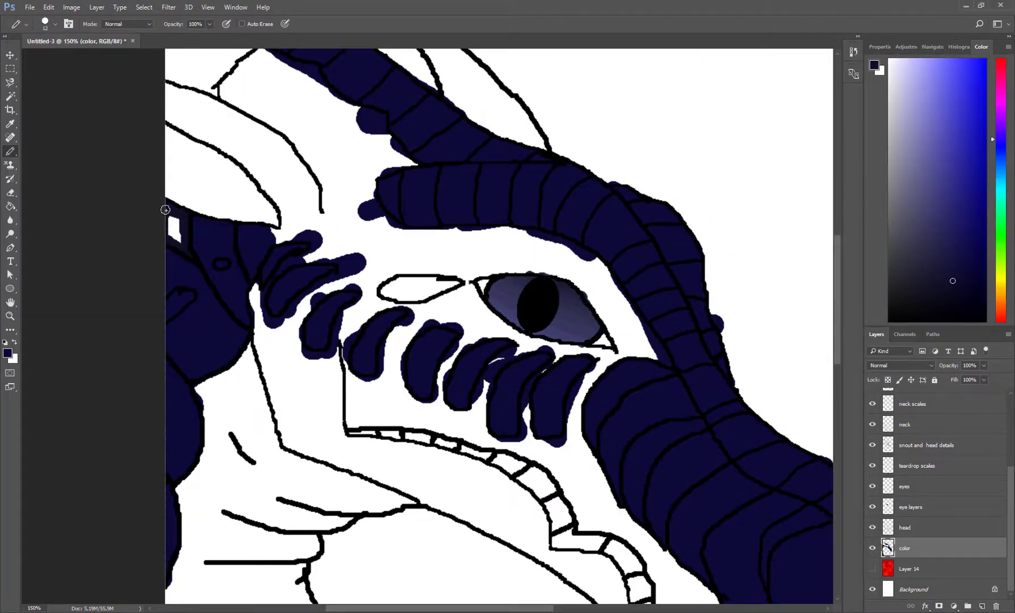
# Continue navy strokes down the lower neck edge and across its base
pyautogui.scroll(-4, 265, 402)
pyautogui.moveTo(250, 236)
pyautogui.mouseDown()
pyautogui.moveTo(279, 341)
pyautogui.moveTo(207, 308)
pyautogui.moveTo(211, 369)
pyautogui.mouseUp()
pyautogui.scroll(-4, 211, 369)
pyautogui.scroll(-2, 193, 239)
pyautogui.moveTo(193, 239); pyautogui.dragTo(179, 326)
pyautogui.moveTo(182, 279); pyautogui.dragTo(170, 392)
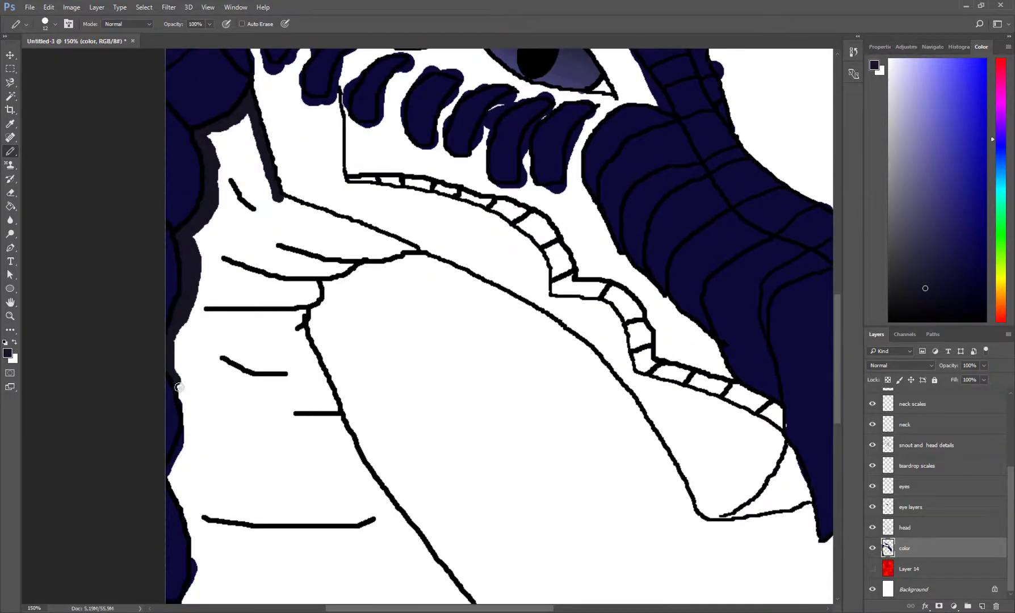
pyautogui.scroll(-4, 179, 336)
pyautogui.moveTo(179, 336); pyautogui.dragTo(193, 448)
pyautogui.scroll(-4, 184, 388)
pyautogui.moveTo(183, 386); pyautogui.dragTo(233, 526)
pyautogui.scroll(-4, 230, 511)
pyautogui.moveTo(227, 420)
pyautogui.mouseDown()
pyautogui.moveTo(268, 509)
pyautogui.moveTo(591, 526)
pyautogui.mouseUp()
# Trace a thick dark band along the neck outline, switching brush size between 25 and 12
pyautogui.moveTo(341, 531)
pyautogui.mouseDown()
pyautogui.moveTo(585, 497)
pyautogui.moveTo(423, 258)
pyautogui.mouseUp()
pyautogui.press(']')
pyautogui.scroll(5, 463, 296)
pyautogui.moveTo(309, 275)
pyautogui.mouseDown()
pyautogui.moveTo(296, 227)
pyautogui.moveTo(398, 199)
pyautogui.mouseUp()
pyautogui.press('[')
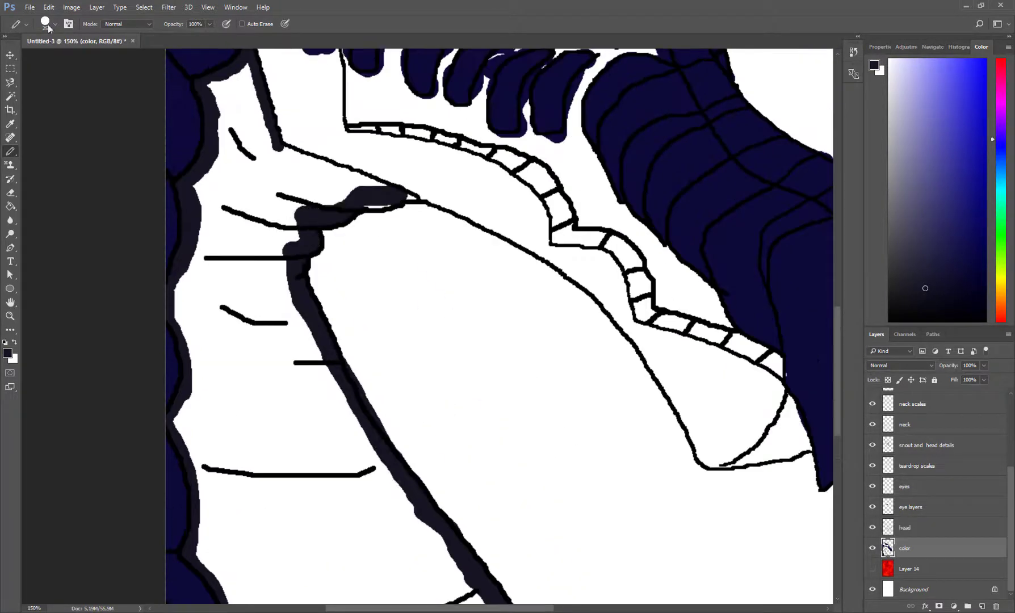
pyautogui.moveTo(338, 167); pyautogui.dragTo(397, 190)
pyautogui.scroll(-1, 318, 227)
# Fill the area left of the neck line with dark navy using the Paint Bucket
pyautogui.press('e')
pyautogui.scroll(-3, 454, 431)
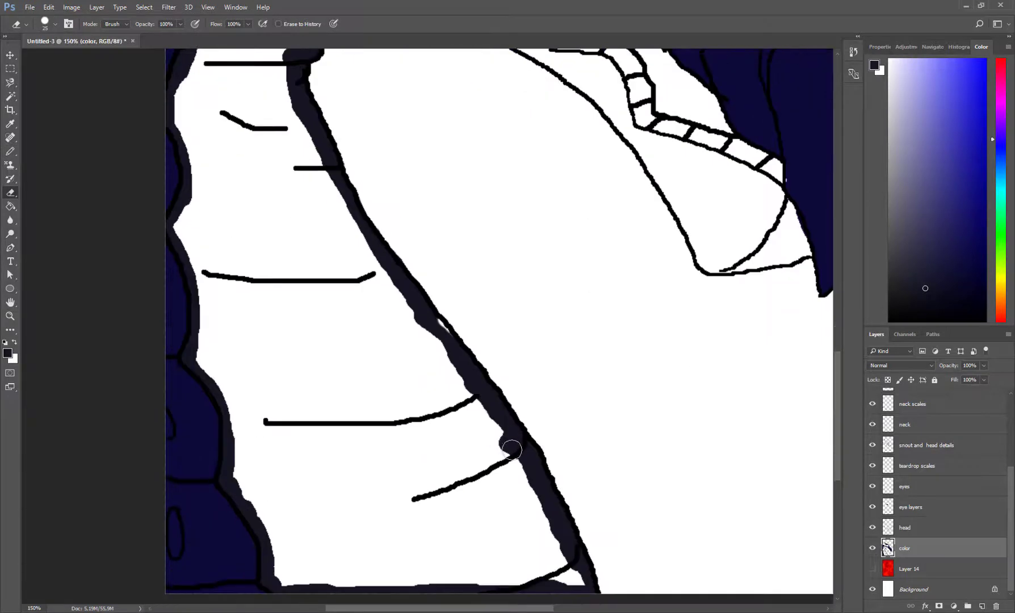
pyautogui.scroll(1, 464, 326)
pyautogui.press('g')
pyautogui.click(256, 260)
pyautogui.scroll(7, 256, 260)
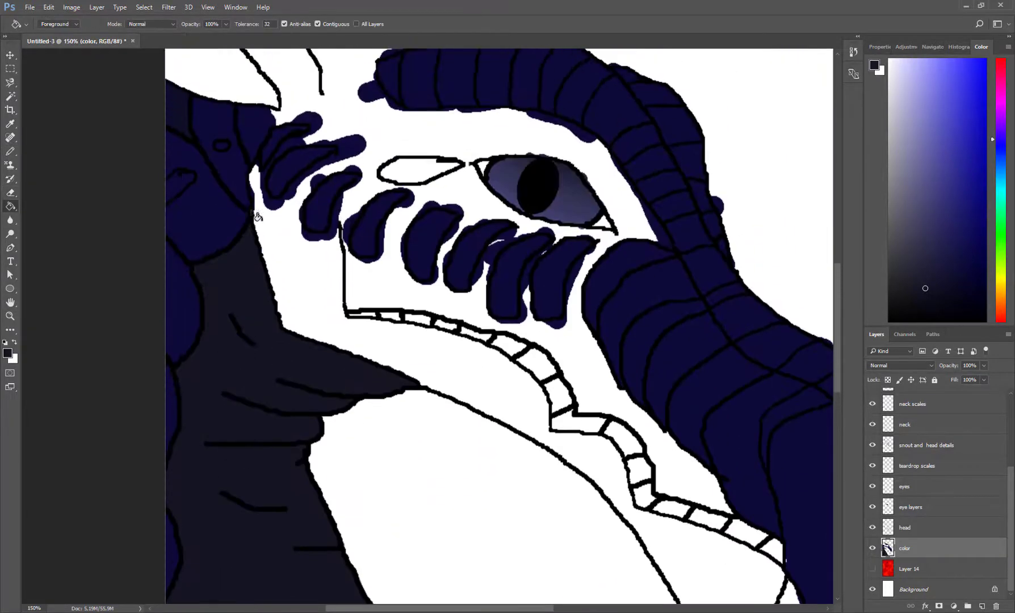
pyautogui.scroll(1, 500, 326)
# Select the nostril with the Magnetic Lasso and fill it light grey, then recolour it a lighter grey
pyautogui.press('l')
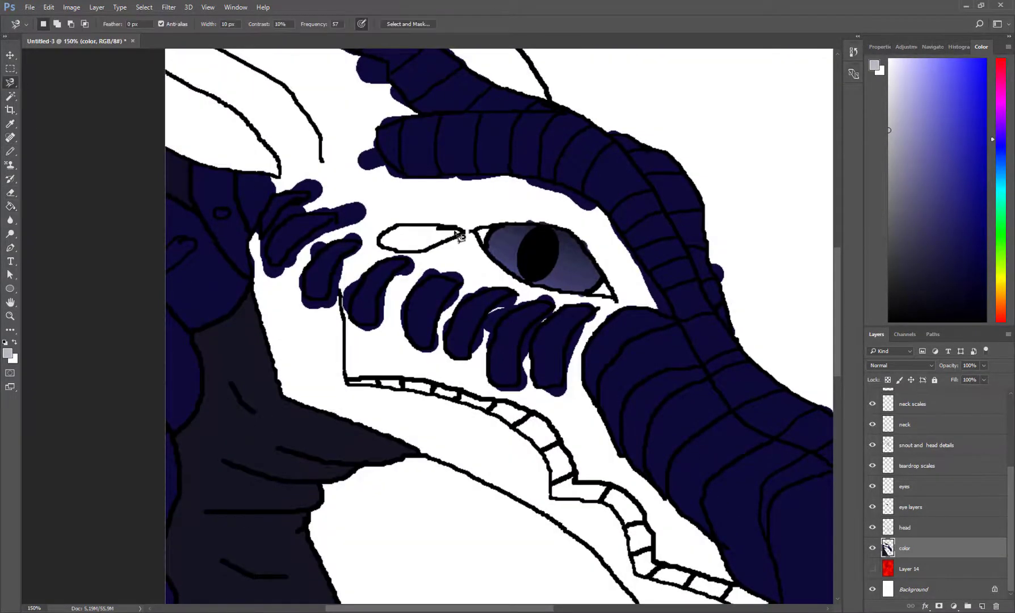
pyautogui.doubleClick(427, 258)
pyautogui.hotkey('alt', 'BackSpace')
pyautogui.hotkey('ctrl', 'd')
pyautogui.press('b')
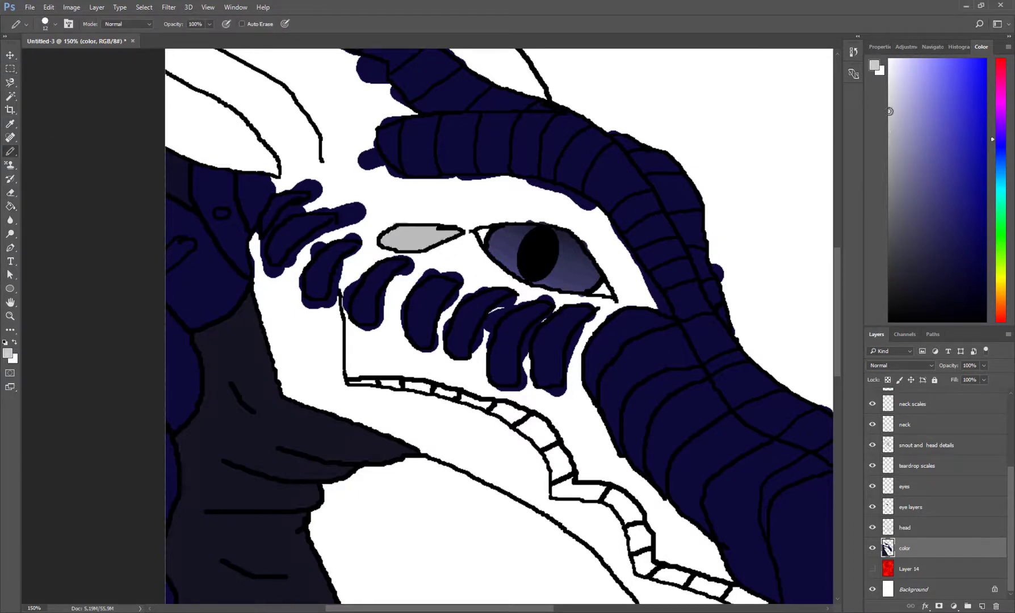
pyautogui.click(889, 96)
pyautogui.press('g')
pyautogui.click(421, 238)
# Try a light grey fill on the face area, then undo it
pyautogui.scroll(1, 523, 182)
pyautogui.scroll(-3, 523, 183)
pyautogui.click(302, 204)
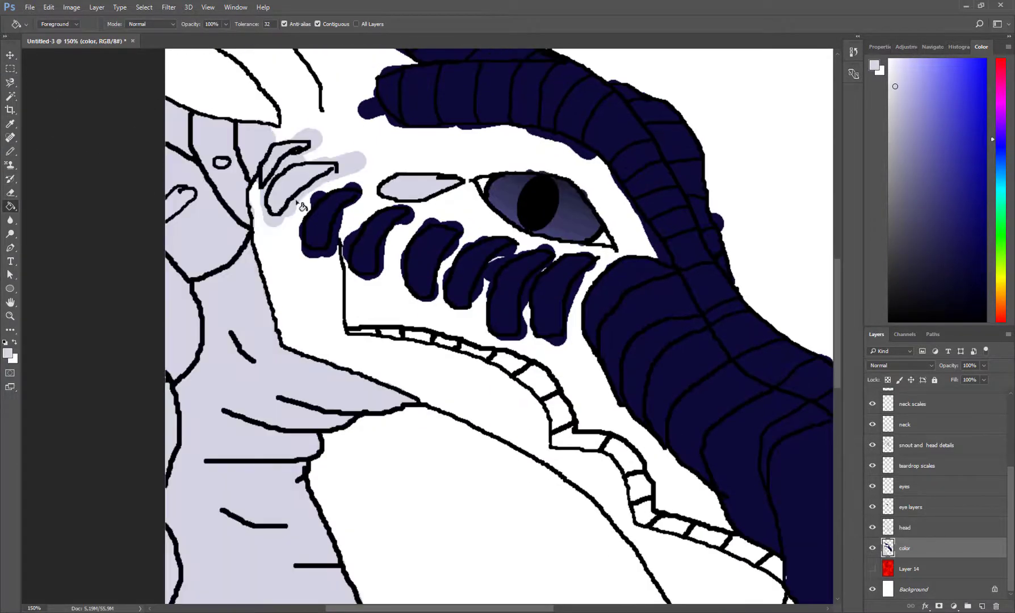
pyautogui.hotkey('ctrl', 'z')
# Switch to the snout and head details layer, then return to the color layer
pyautogui.press('w')
pyautogui.scroll(3, 898, 467)
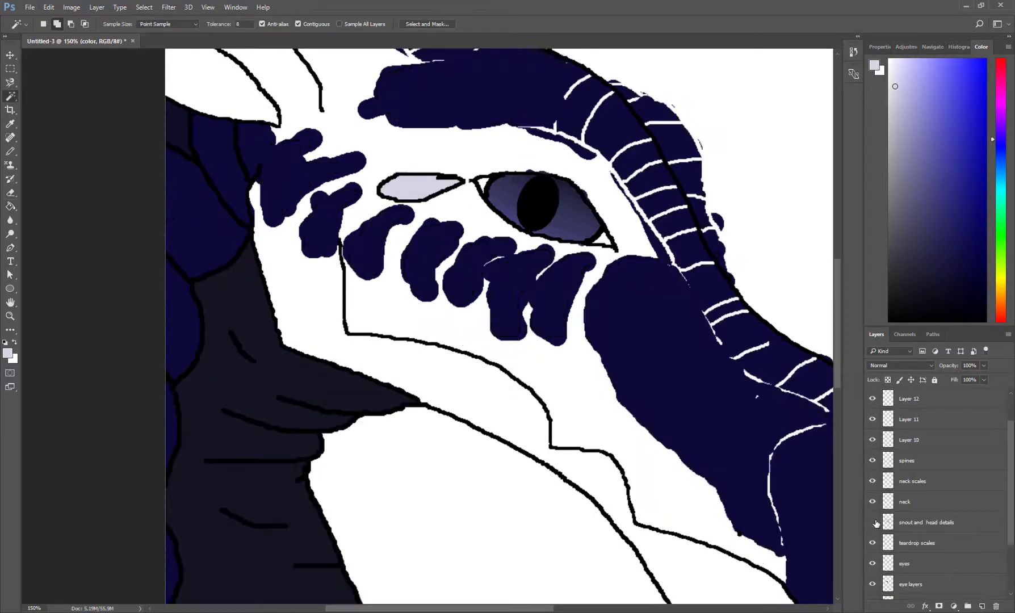
pyautogui.click(914, 527)
pyautogui.scroll(-3, 216, 227)
pyautogui.scroll(3, 204, 382)
pyautogui.press('b')
pyautogui.scroll(-2, 908, 511)
pyautogui.click(903, 548)
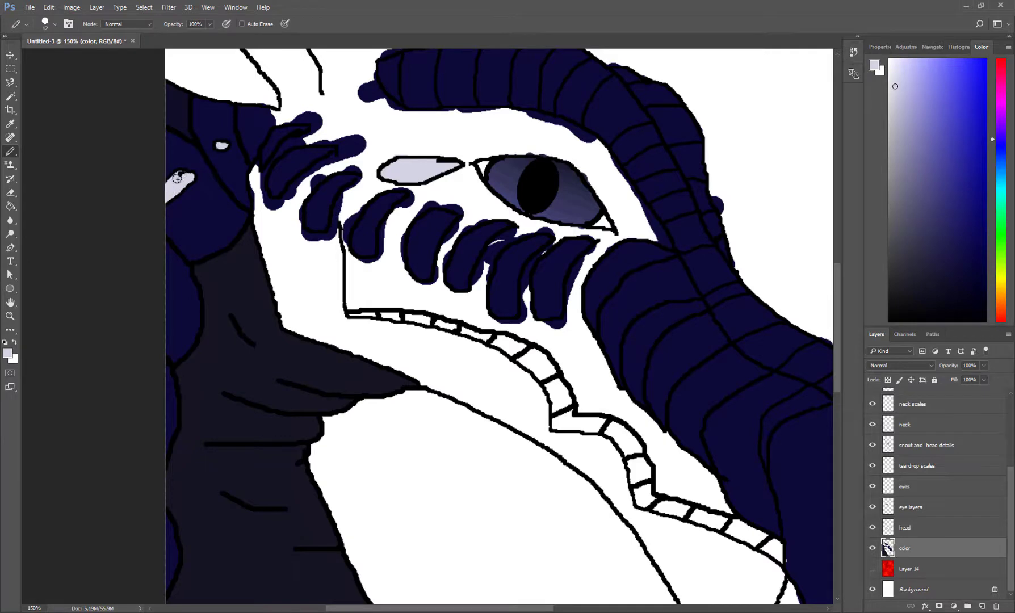
# Try small dark strokes near the jaw, undoing them and shrinking the pencil to size 9
pyautogui.scroll(-10, 177, 179)
pyautogui.moveTo(173, 460); pyautogui.dragTo(171, 505)
pyautogui.scroll(9, 171, 488)
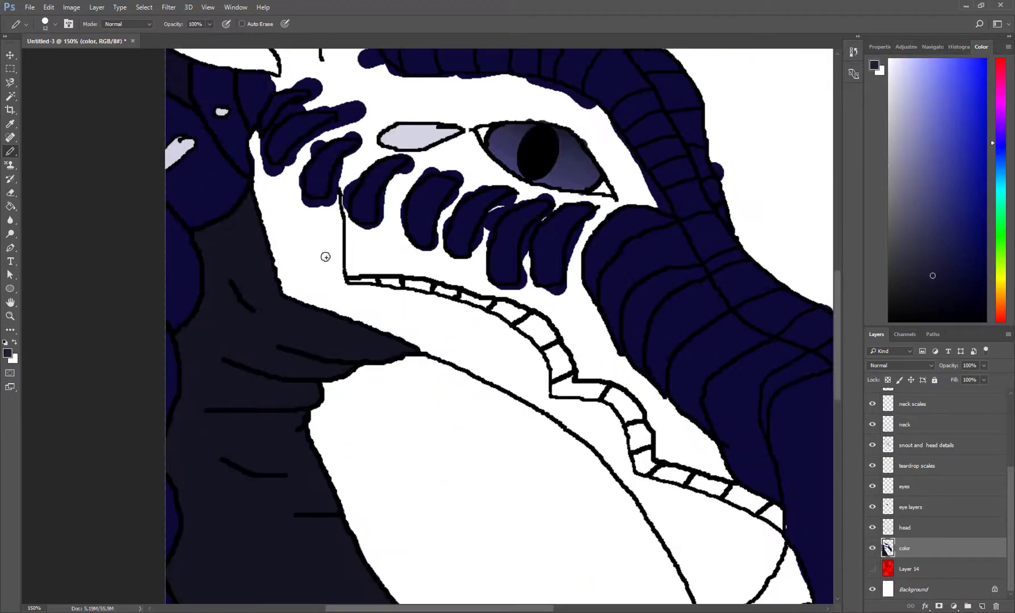
pyautogui.moveTo(325, 257); pyautogui.dragTo(340, 301)
pyautogui.moveTo(306, 239); pyautogui.dragTo(341, 287)
pyautogui.hotkey('ctrl', 'z')
pyautogui.hotkey('ctrl', 'z')
pyautogui.hotkey('ctrl', 'z')
pyautogui.press('[')
pyautogui.moveTo(286, 216); pyautogui.dragTo(300, 237)
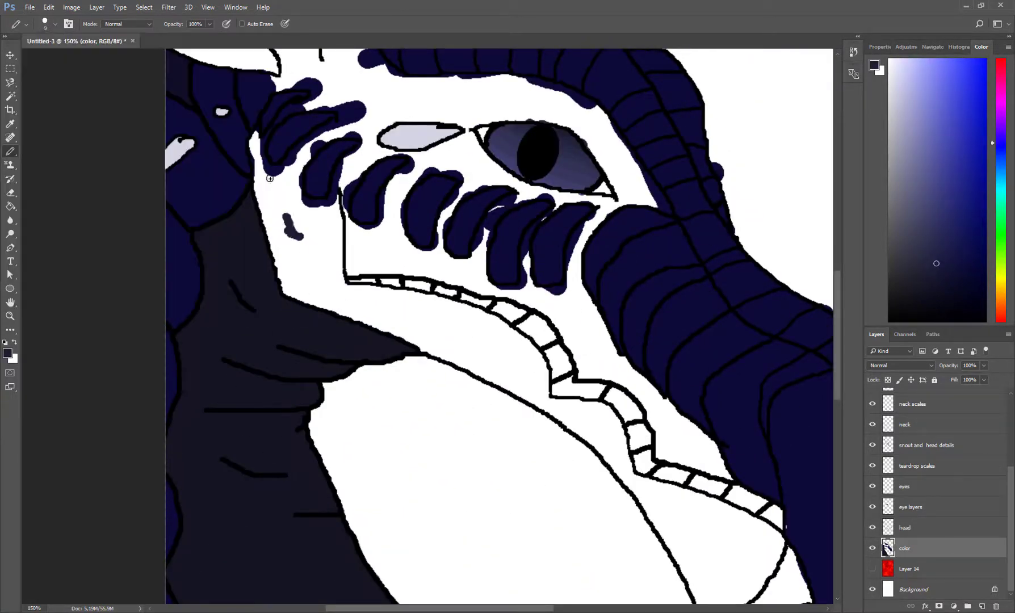
pyautogui.hotkey('ctrl', 'z')
# Patch the snout notch and trace the neck, jaw edge and upper tooth row in dark navy
pyautogui.moveTo(260, 127); pyautogui.dragTo(256, 142)
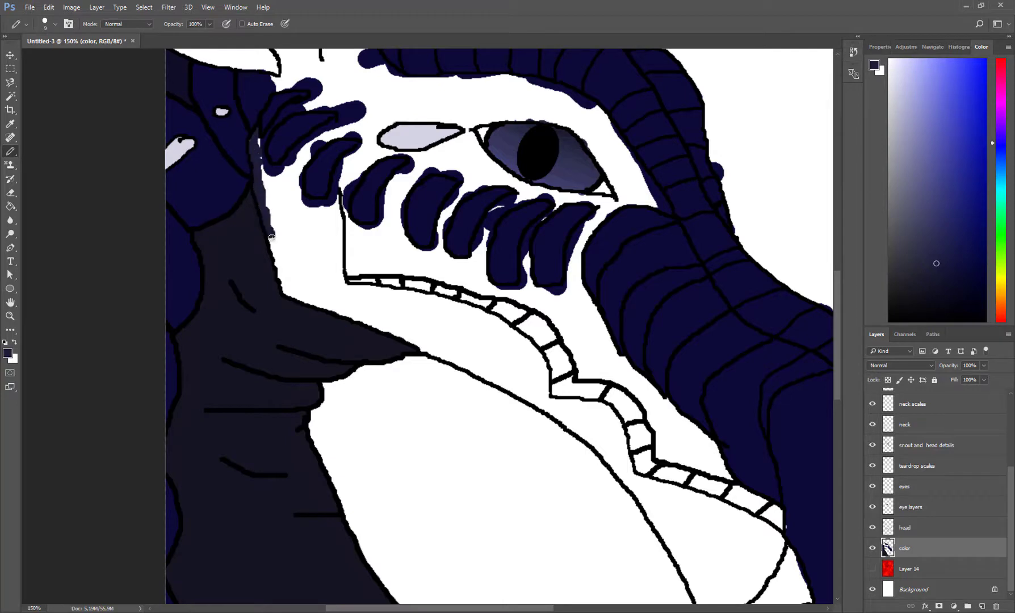
pyautogui.moveTo(271, 237); pyautogui.dragTo(284, 289)
pyautogui.moveTo(429, 352); pyautogui.dragTo(509, 391)
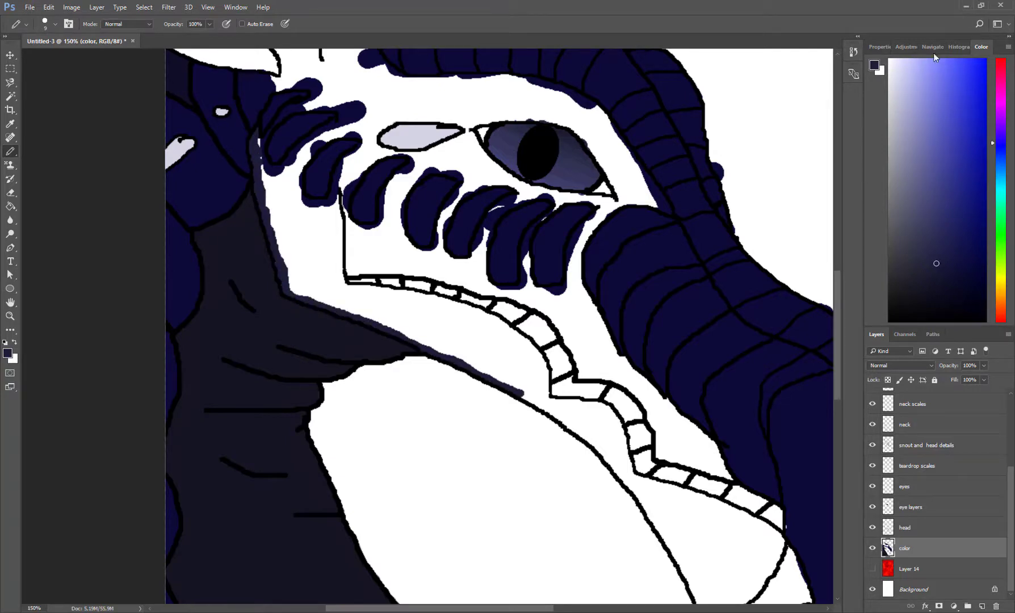
pyautogui.moveTo(377, 170); pyautogui.dragTo(437, 204)
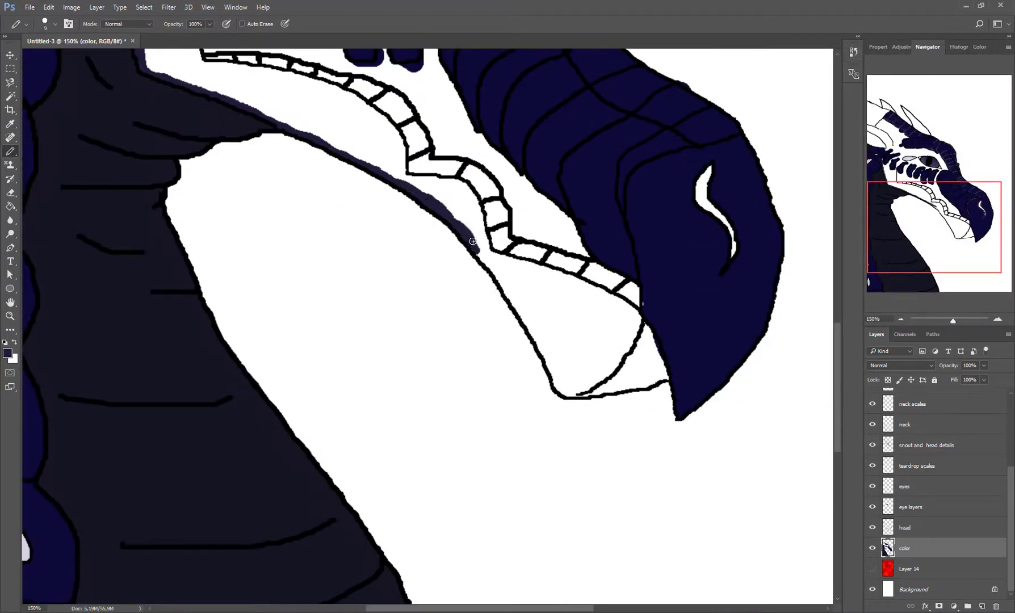
pyautogui.moveTo(473, 241)
pyautogui.mouseDown()
pyautogui.moveTo(562, 392)
pyautogui.moveTo(585, 387)
pyautogui.mouseUp()
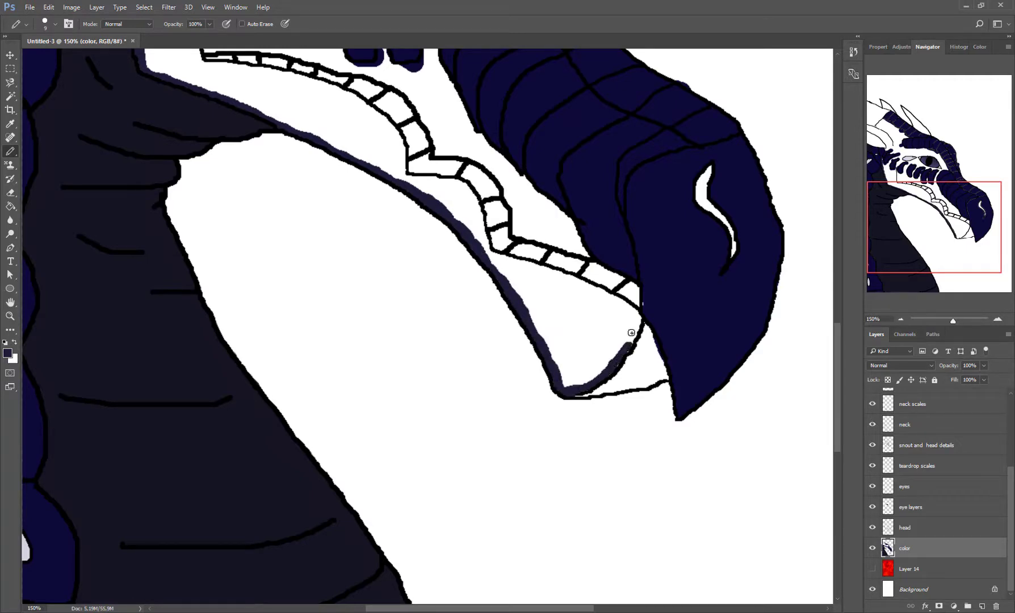
pyautogui.moveTo(622, 311); pyautogui.dragTo(485, 252)
pyautogui.scroll(1, 486, 252)
# Outline the upper tooth row, upper jaw's left edge and upper-left tooth in dark navy
pyautogui.scroll(1, 482, 304)
pyautogui.moveTo(482, 304); pyautogui.dragTo(398, 266)
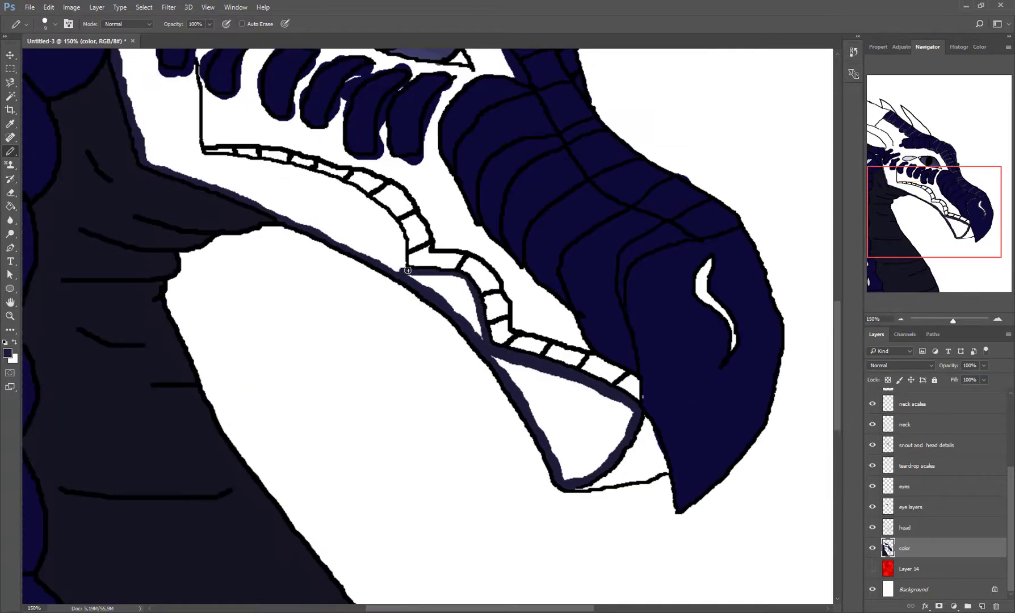
pyautogui.scroll(2, 407, 322)
pyautogui.moveTo(408, 322)
pyautogui.mouseDown()
pyautogui.moveTo(348, 254)
pyautogui.moveTo(187, 224)
pyautogui.mouseUp()
pyautogui.scroll(2, 187, 224)
pyautogui.moveTo(196, 327); pyautogui.dragTo(187, 260)
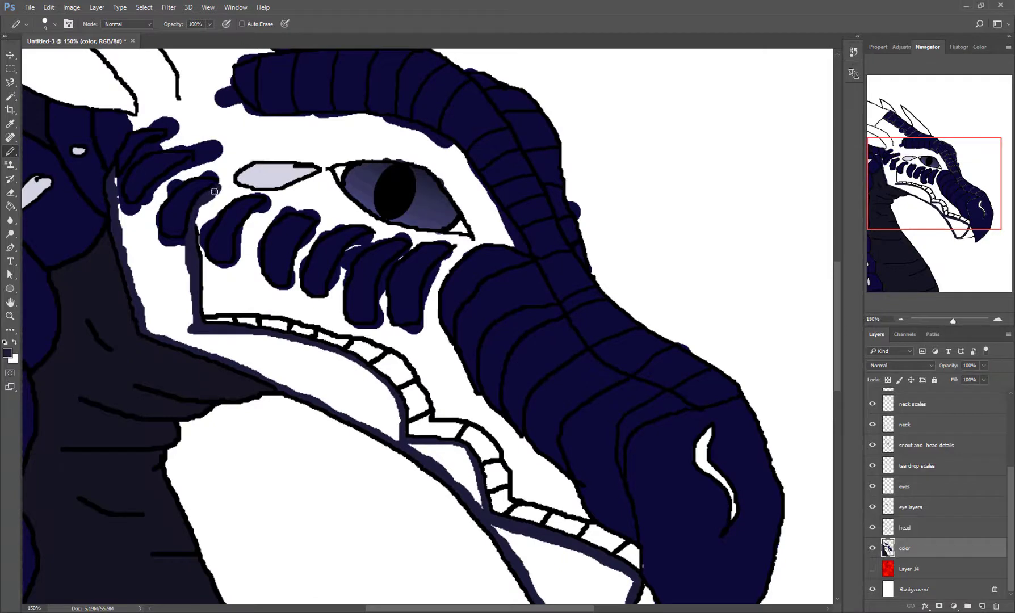
pyautogui.moveTo(215, 192)
pyautogui.mouseDown()
pyautogui.moveTo(162, 199)
pyautogui.moveTo(147, 268)
pyautogui.mouseUp()
pyautogui.scroll(2, 154, 238)
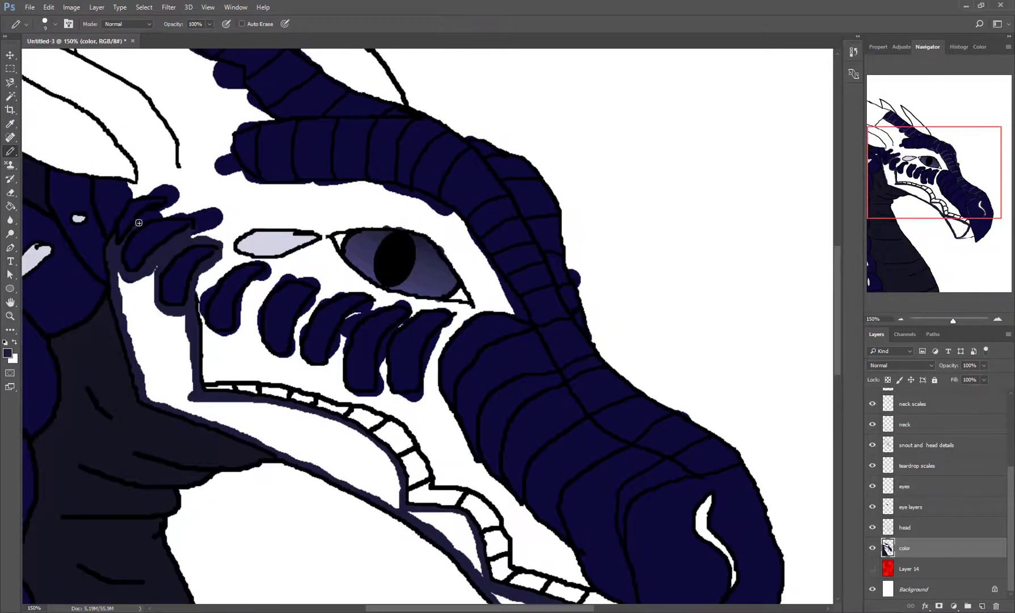
# Fill the white lower-jaw areas dark navy with the Paint Bucket
pyautogui.press('g')
pyautogui.click(295, 437)
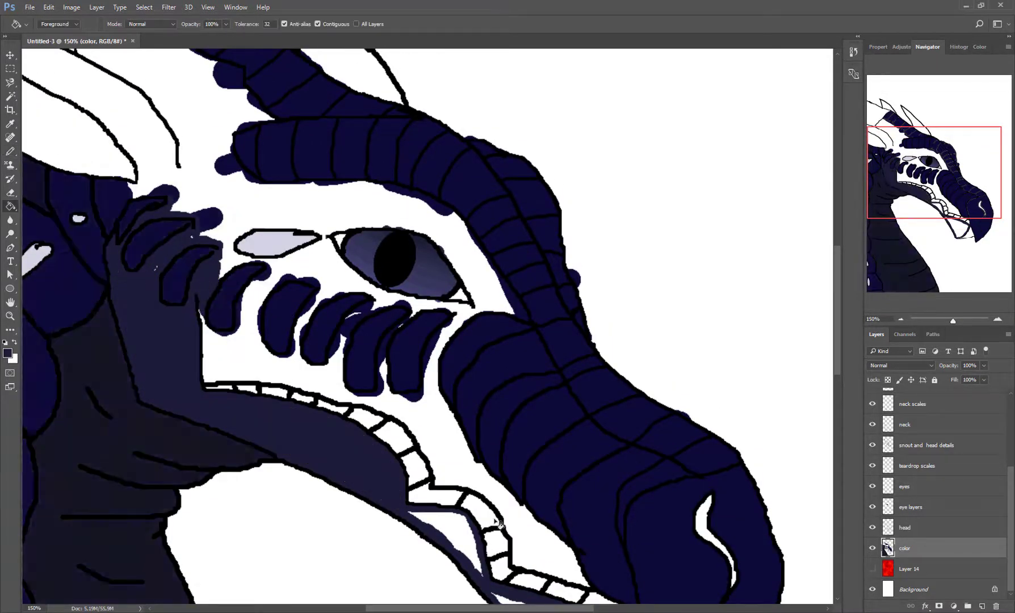
pyautogui.scroll(-2, 564, 579)
pyautogui.click(564, 580)
pyautogui.press('b')
pyautogui.scroll(1, 341, 397)
pyautogui.scroll(3, 135, 265)
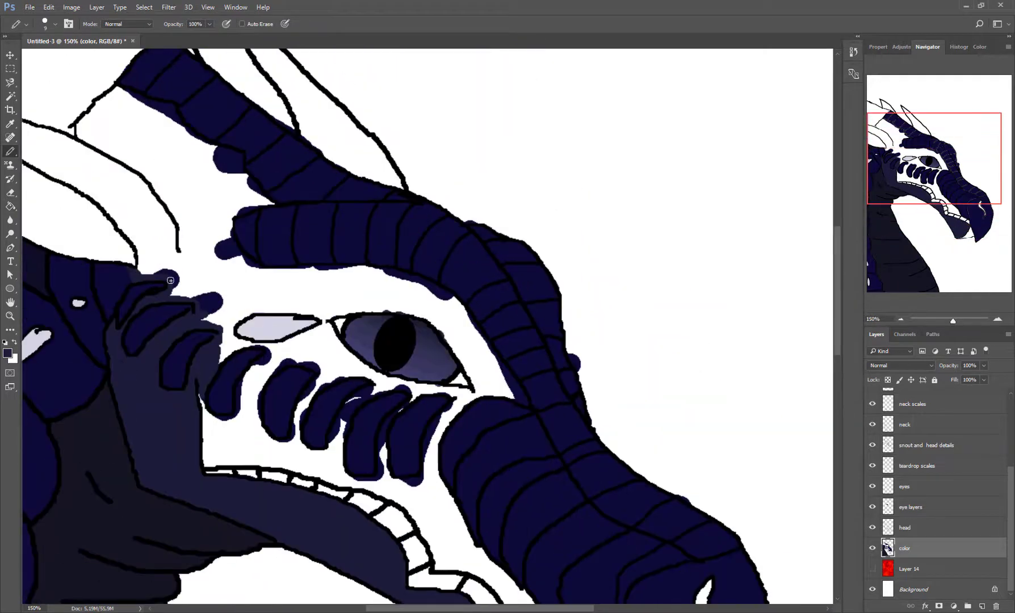
# Trace the upper-left head outline and fill and outline the left horn region in dark navy
pyautogui.moveTo(170, 280); pyautogui.dragTo(45, 161)
pyautogui.scroll(3, 45, 162)
pyautogui.hscroll(-3, 45, 162)
pyautogui.moveTo(188, 304)
pyautogui.mouseDown()
pyautogui.moveTo(158, 252)
pyautogui.moveTo(307, 398)
pyautogui.moveTo(369, 423)
pyautogui.mouseUp()
pyautogui.press('g')
pyautogui.click(238, 318)
pyautogui.press('b')
pyautogui.moveTo(208, 267)
pyautogui.mouseDown()
pyautogui.moveTo(236, 225)
pyautogui.moveTo(378, 309)
pyautogui.moveTo(311, 372)
pyautogui.mouseUp()
pyautogui.click(337, 282)
# Darken around the eye, fill the horn-to-eye gap, and line the horn's lower edge in navy
pyautogui.scroll(-2, 352, 273)
pyautogui.moveTo(357, 278); pyautogui.dragTo(400, 407)
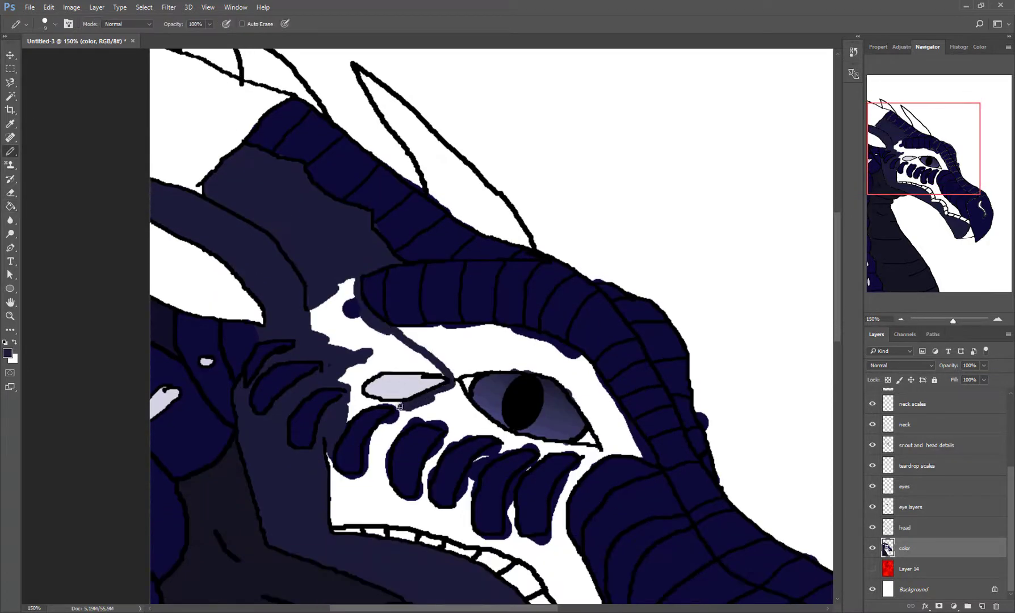
pyautogui.moveTo(390, 370); pyautogui.dragTo(352, 307)
pyautogui.press('g')
pyautogui.click(357, 303)
pyautogui.press('b')
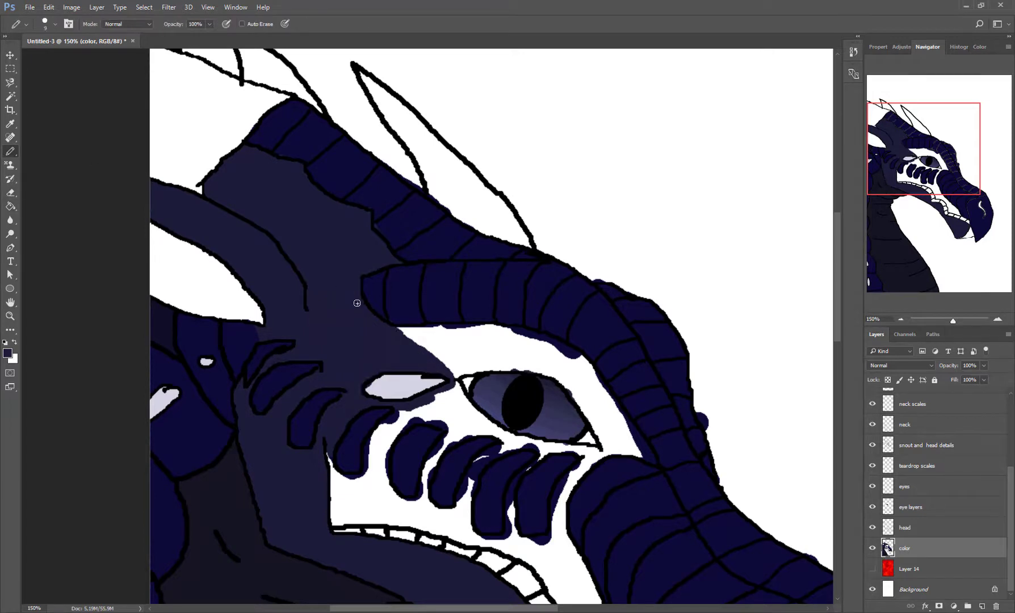
pyautogui.moveTo(431, 326)
pyautogui.mouseDown()
pyautogui.moveTo(550, 343)
pyautogui.moveTo(647, 458)
pyautogui.moveTo(622, 417)
pyautogui.moveTo(568, 480)
pyautogui.mouseUp()
# Paint the teeth's lower edge and the mouth's edges and white interior dark navy
pyautogui.scroll(-4, 570, 370)
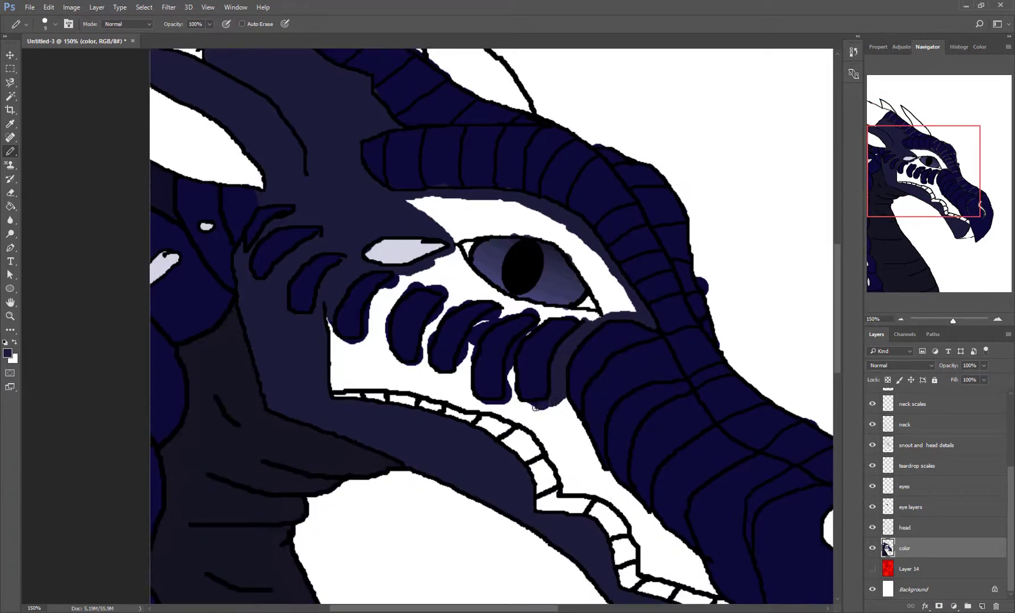
pyautogui.moveTo(535, 408); pyautogui.dragTo(467, 401)
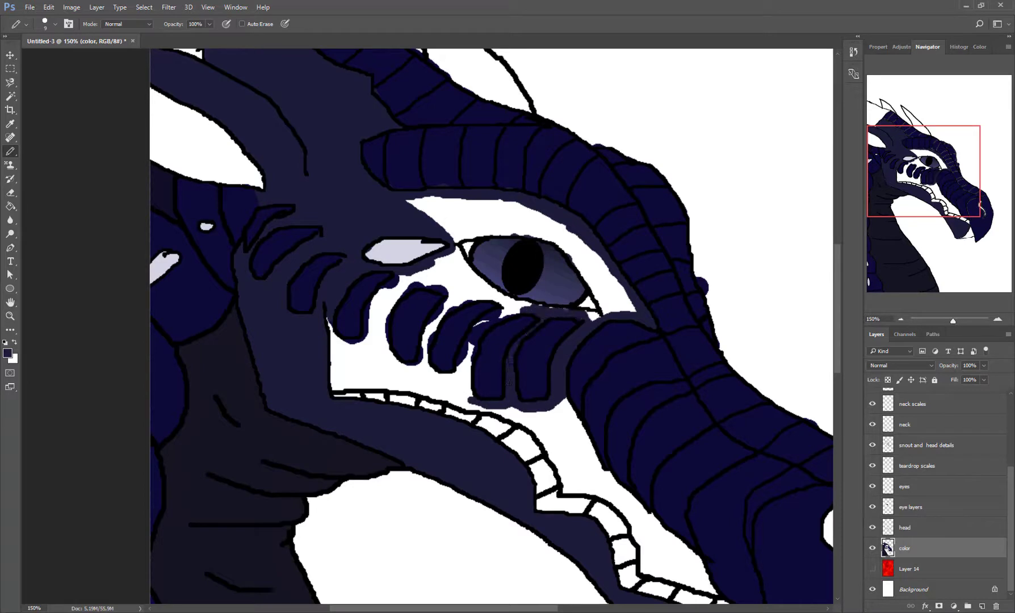
pyautogui.moveTo(490, 320)
pyautogui.mouseDown()
pyautogui.moveTo(465, 377)
pyautogui.moveTo(423, 397)
pyautogui.moveTo(331, 338)
pyautogui.mouseUp()
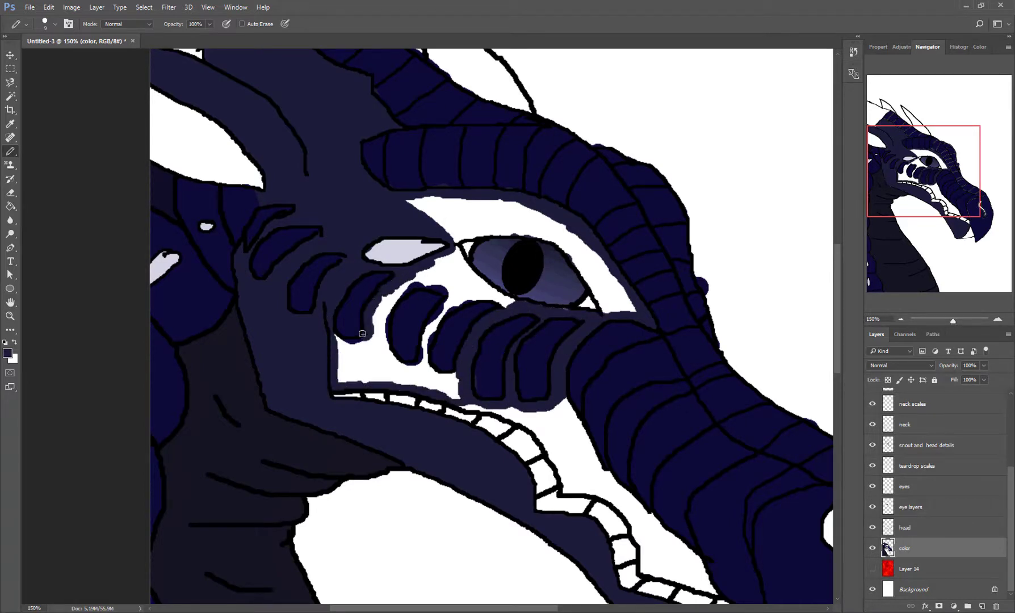
pyautogui.moveTo(385, 311); pyautogui.dragTo(493, 325)
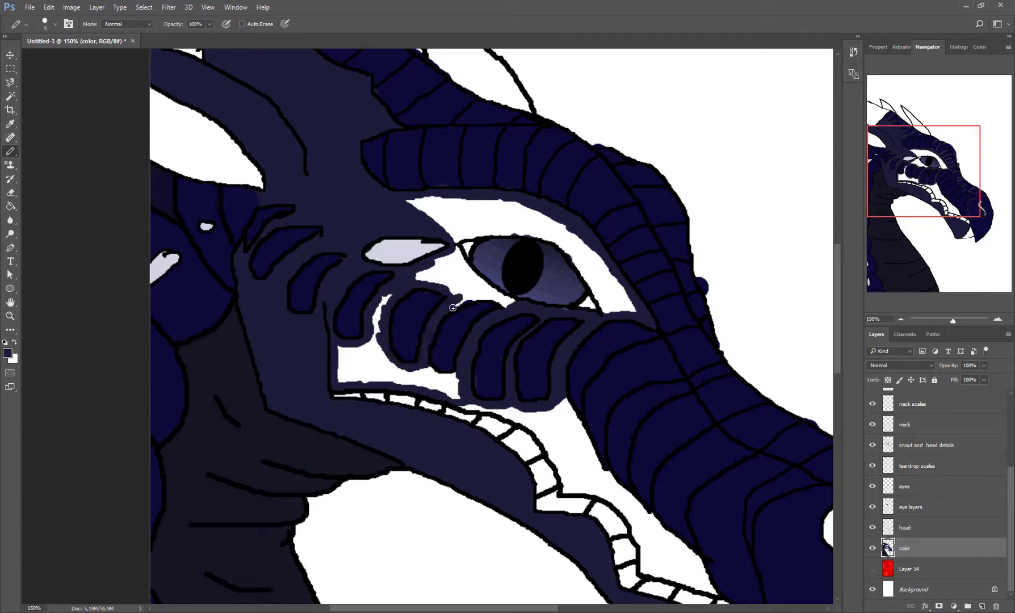
# Bucket-fill the four remaining white gaps in the mouth and near the eye with navy
pyautogui.click(10, 206)
pyautogui.click(596, 298)
pyautogui.click(585, 267)
pyautogui.click(443, 213)
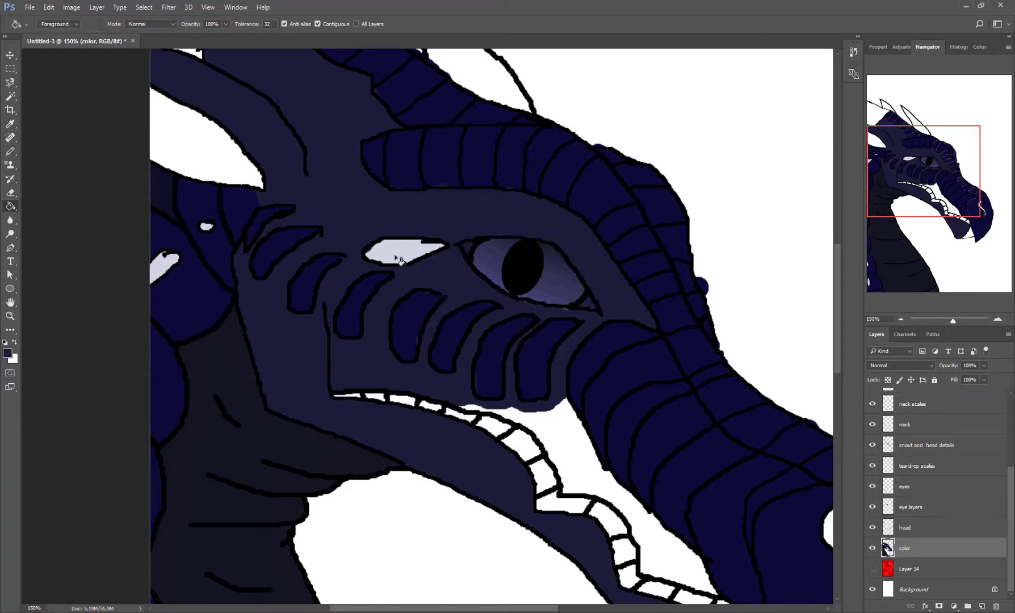
pyautogui.click(574, 431)
pyautogui.scroll(-1, 571, 351)
pyautogui.press('b')
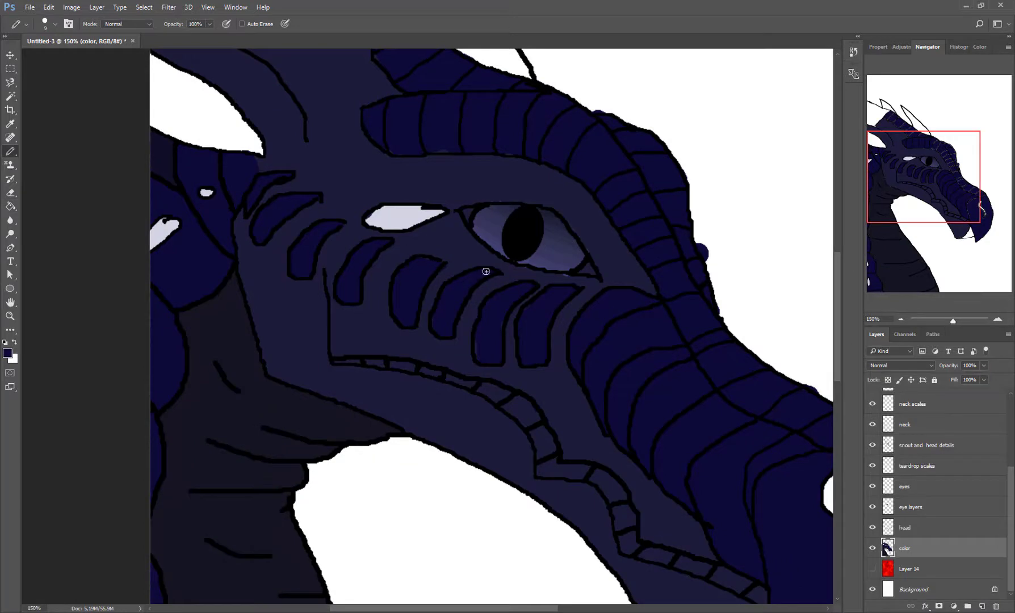
pyautogui.press('F6')
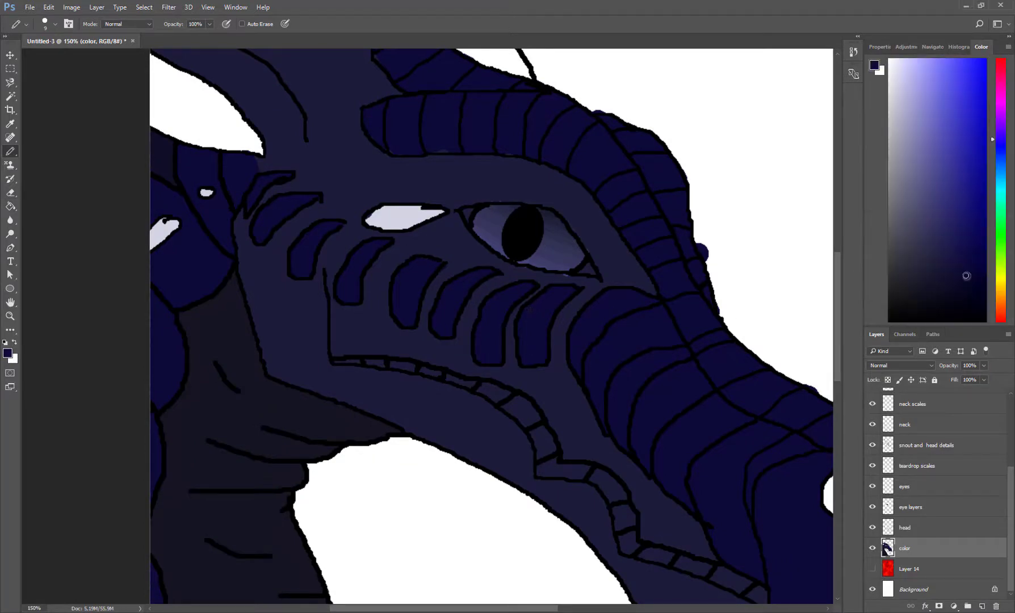
# Sample the snout's dark navy and paint over the white gap at the jaw tip
pyautogui.press('l')
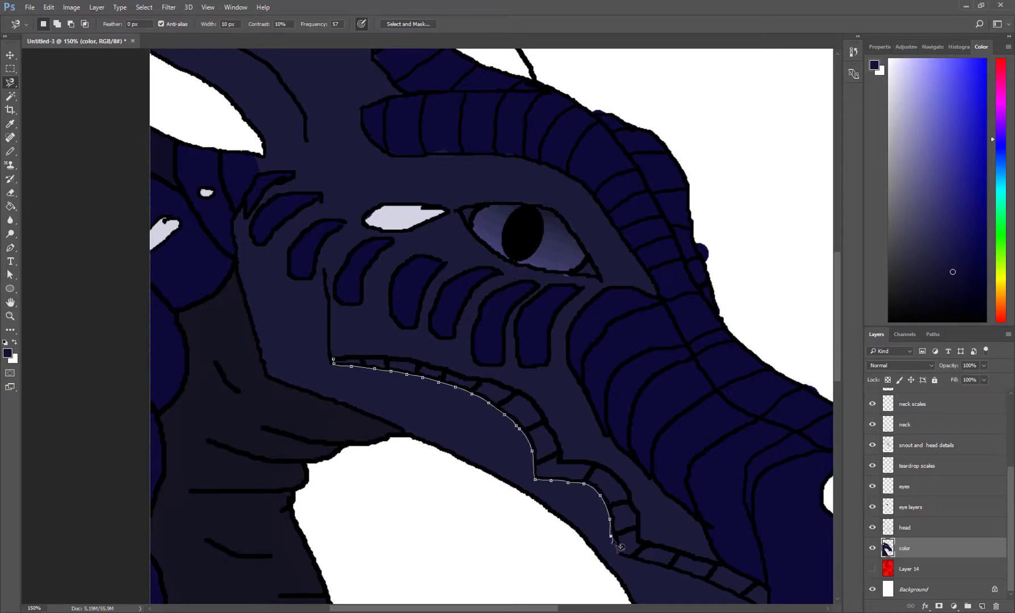
pyautogui.scroll(-1, 702, 585)
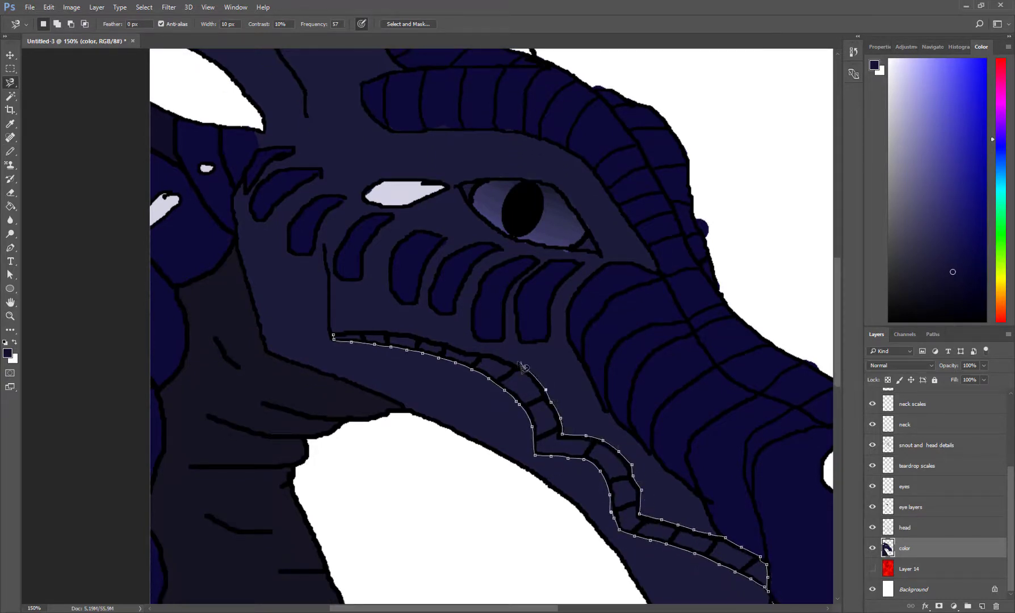
pyautogui.click(330, 341)
pyautogui.press('b')
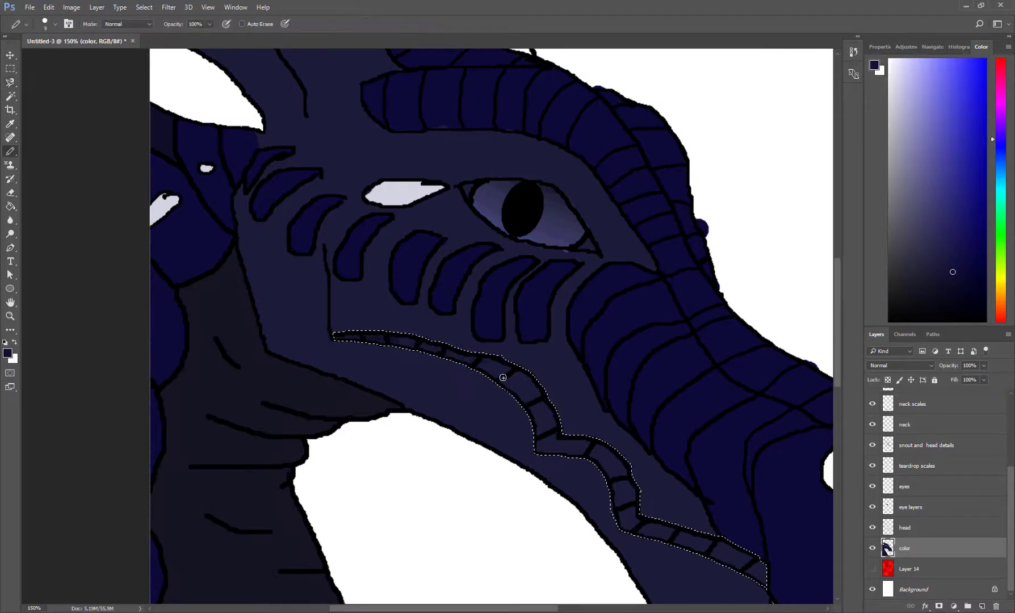
pyautogui.scroll(-4, 616, 464)
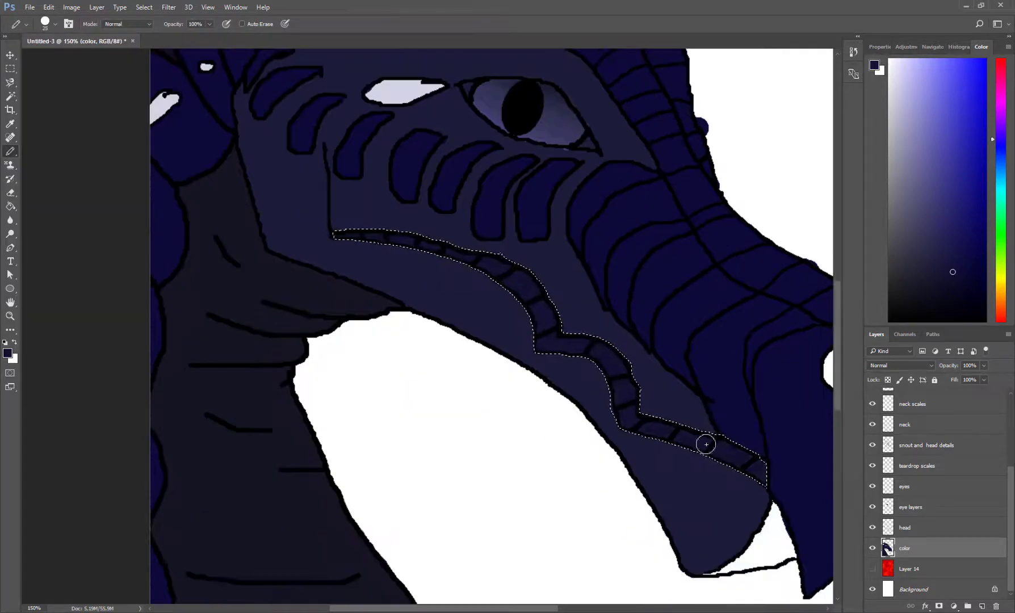
pyautogui.hotkey('ctrl', 'd')
pyautogui.press('i')
pyautogui.press('b')
pyautogui.hscroll(5, 544, 430)
pyautogui.scroll(-1, 544, 430)
pyautogui.keyDown('alt'); pyautogui.click(544, 430); pyautogui.keyUp('alt')
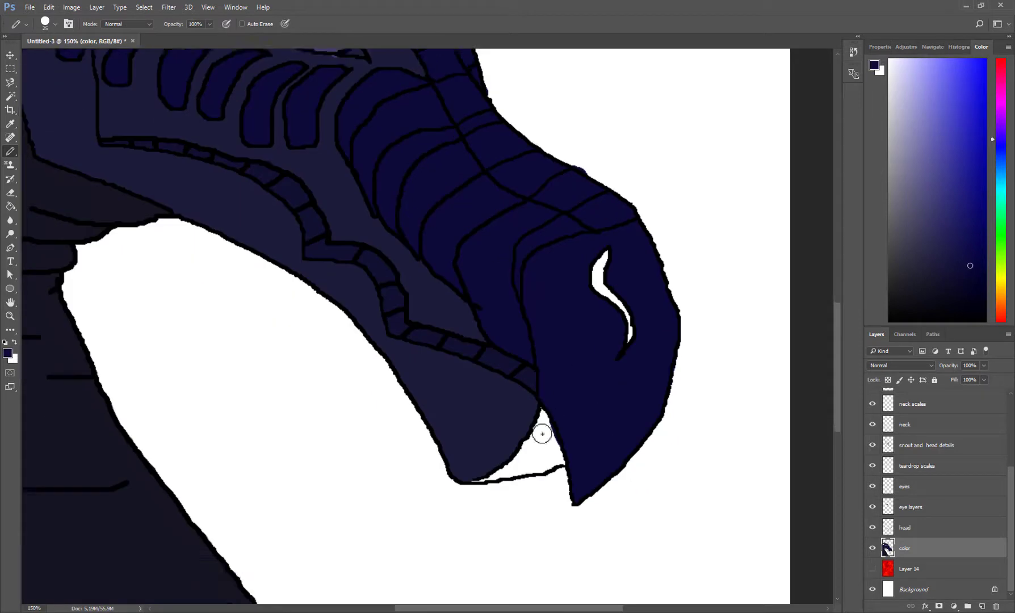
pyautogui.moveTo(536, 414)
pyautogui.mouseDown()
pyautogui.moveTo(553, 468)
pyautogui.moveTo(482, 481)
pyautogui.mouseUp()
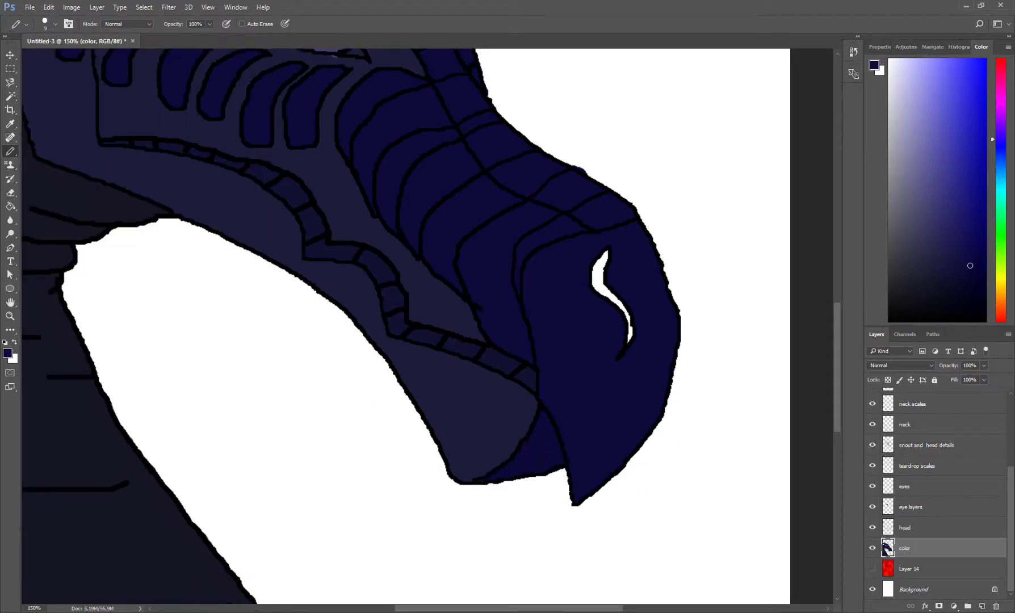
# Select the nostril with the Magnetic Lasso and paint it dark navy inside the selection
pyautogui.scroll(1, 814, 287)
pyautogui.hotkey('ctrl', 'z')
pyautogui.press('l')
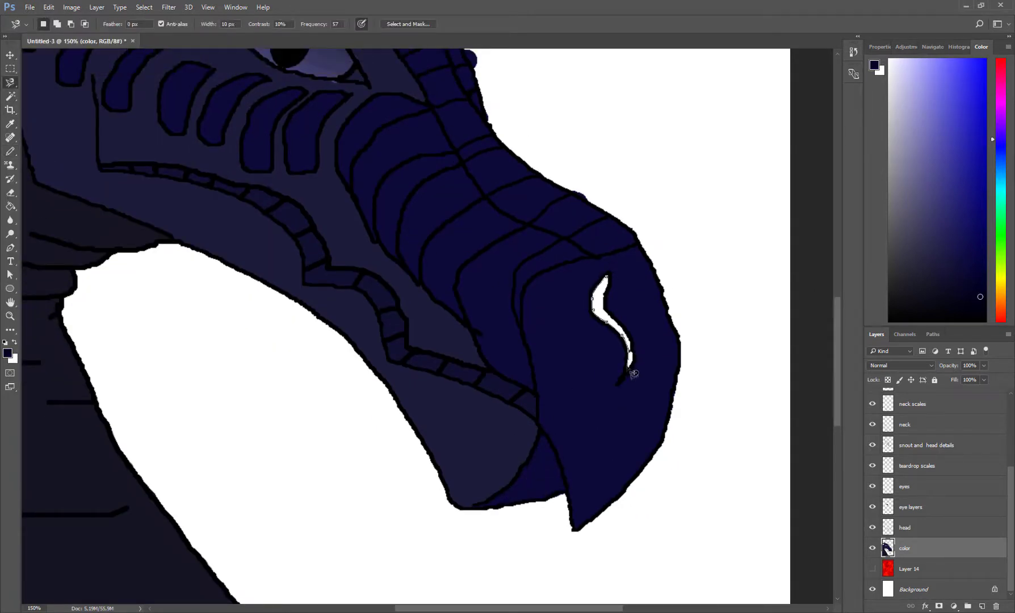
pyautogui.doubleClick(608, 307)
pyautogui.press('b')
pyautogui.moveTo(606, 278); pyautogui.dragTo(631, 358)
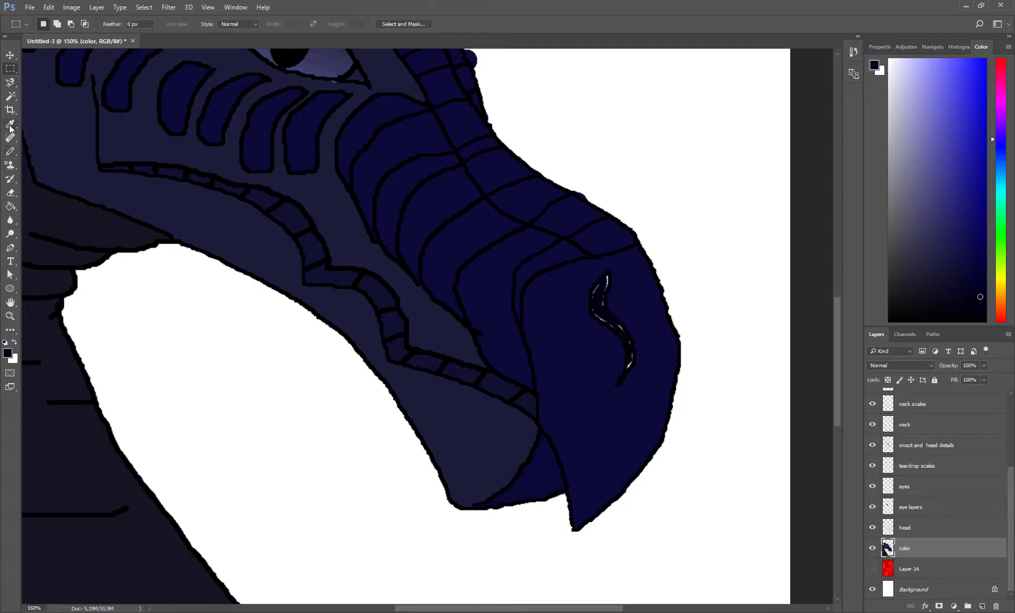
pyautogui.scroll(5, 353, 237)
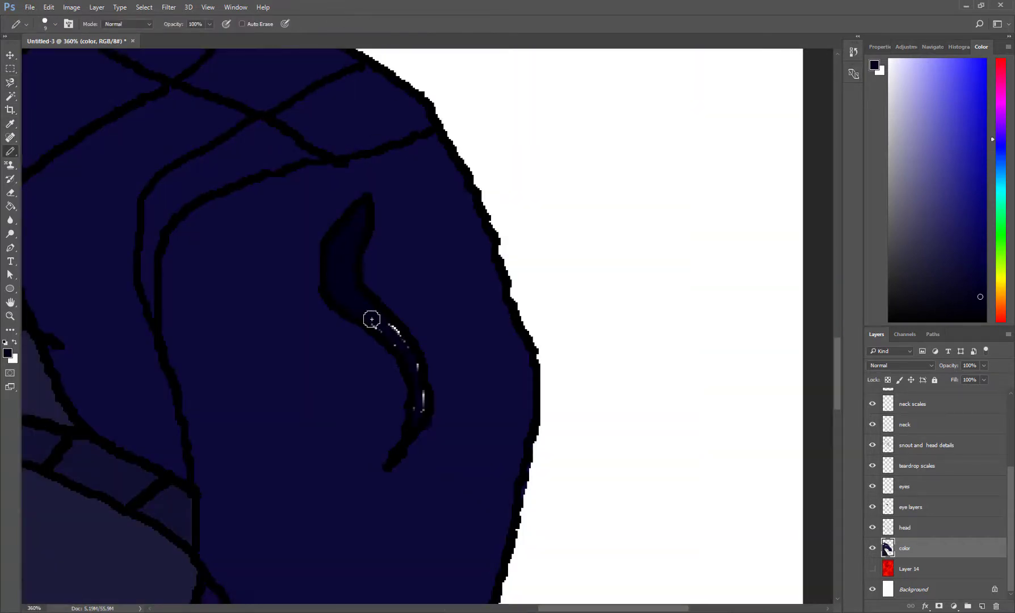
pyautogui.scroll(-3, 372, 319)
pyautogui.scroll(-3, 340, 304)
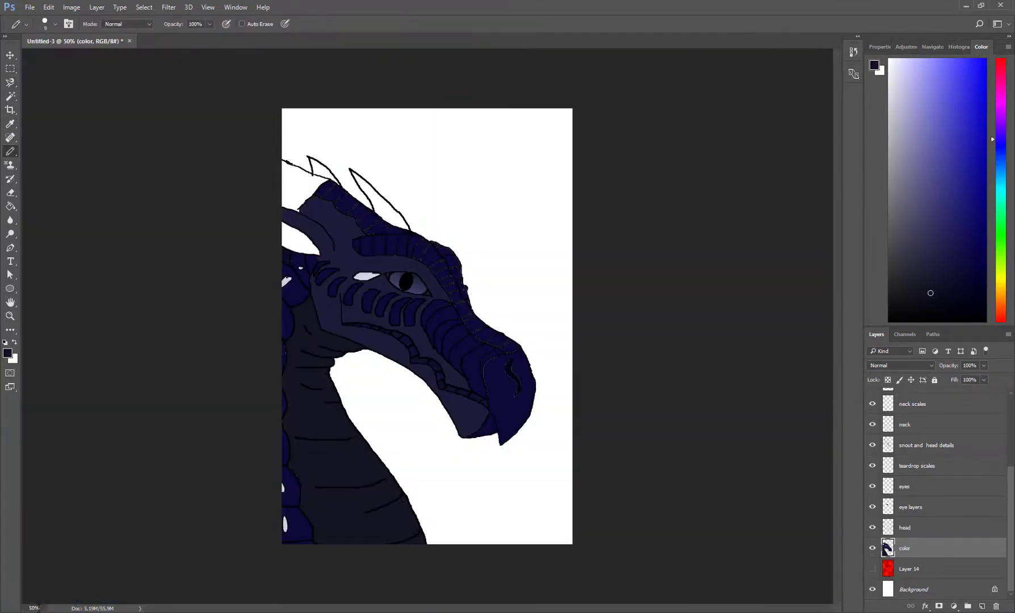
pyautogui.scroll(5, 332, 329)
pyautogui.scroll(5, 340, 340)
# Outline both horns with the pencil and bucket-fill their interiors dark navy
pyautogui.moveTo(378, 188)
pyautogui.mouseDown()
pyautogui.moveTo(152, 97)
pyautogui.moveTo(363, 185)
pyautogui.mouseUp()
pyautogui.press('g')
pyautogui.click(318, 187)
pyautogui.press('b')
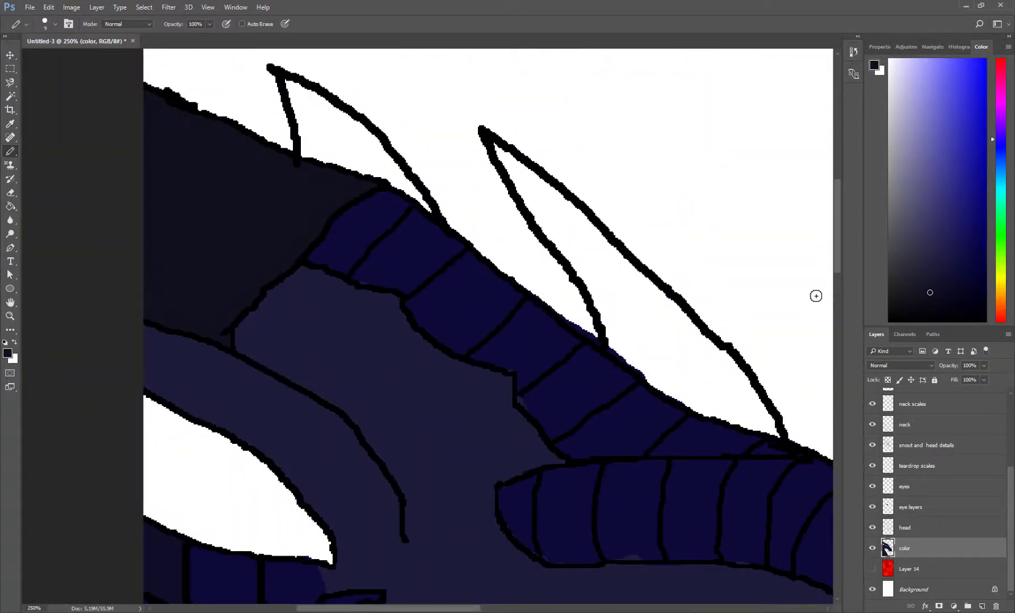
pyautogui.moveTo(301, 155)
pyautogui.mouseDown()
pyautogui.moveTo(340, 162)
pyautogui.moveTo(364, 131)
pyautogui.moveTo(362, 165)
pyautogui.moveTo(327, 122)
pyautogui.mouseUp()
pyautogui.moveTo(482, 133)
pyautogui.mouseDown()
pyautogui.moveTo(610, 318)
pyautogui.moveTo(616, 348)
pyautogui.mouseUp()
pyautogui.moveTo(616, 348)
pyautogui.mouseDown()
pyautogui.moveTo(406, 348)
pyautogui.moveTo(531, 420)
pyautogui.moveTo(324, 177)
pyautogui.mouseUp()
pyautogui.press('g')
pyautogui.click(398, 238)
# Sample a colour from the drawing with the eyedropper
pyautogui.scroll(-2, 425, 326)
pyautogui.press('i')
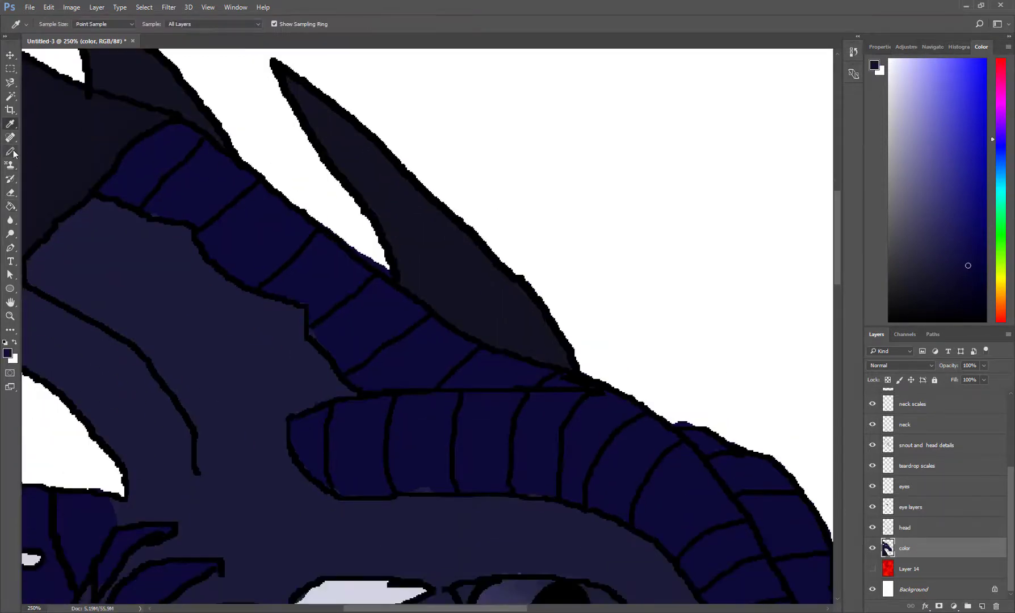
pyautogui.click(11, 151)
pyautogui.scroll(-3, 430, 396)
pyautogui.scroll(-3, 625, 397)
pyautogui.hscroll(3, 624, 397)
# Switch to the eraser and reduce the brush size to 12
pyautogui.press('e')
pyautogui.scroll(3, 569, 335)
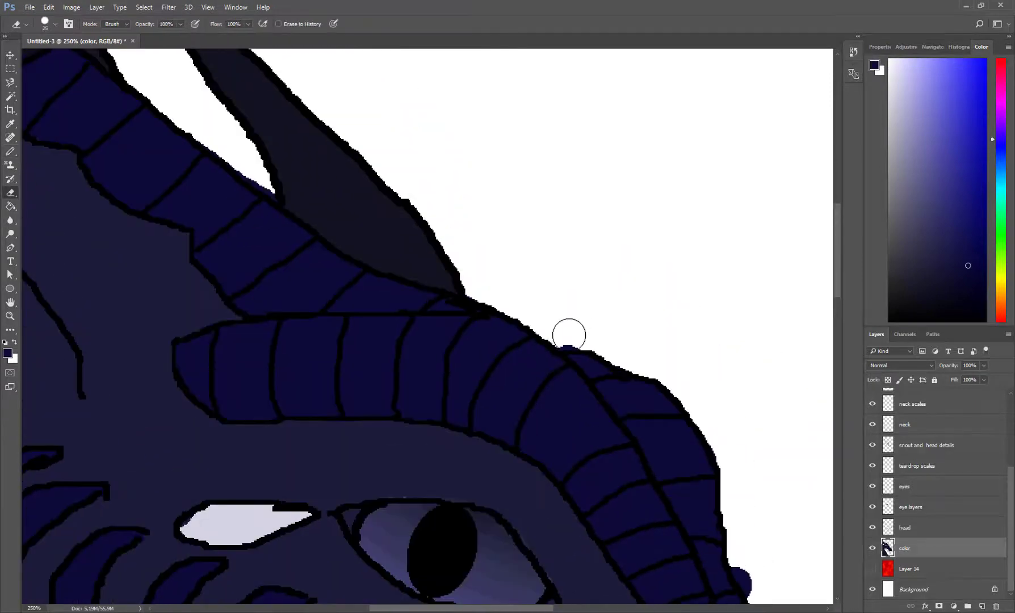
pyautogui.scroll(-3, 768, 485)
pyautogui.scroll(-3, 784, 478)
pyautogui.hscroll(5, 784, 478)
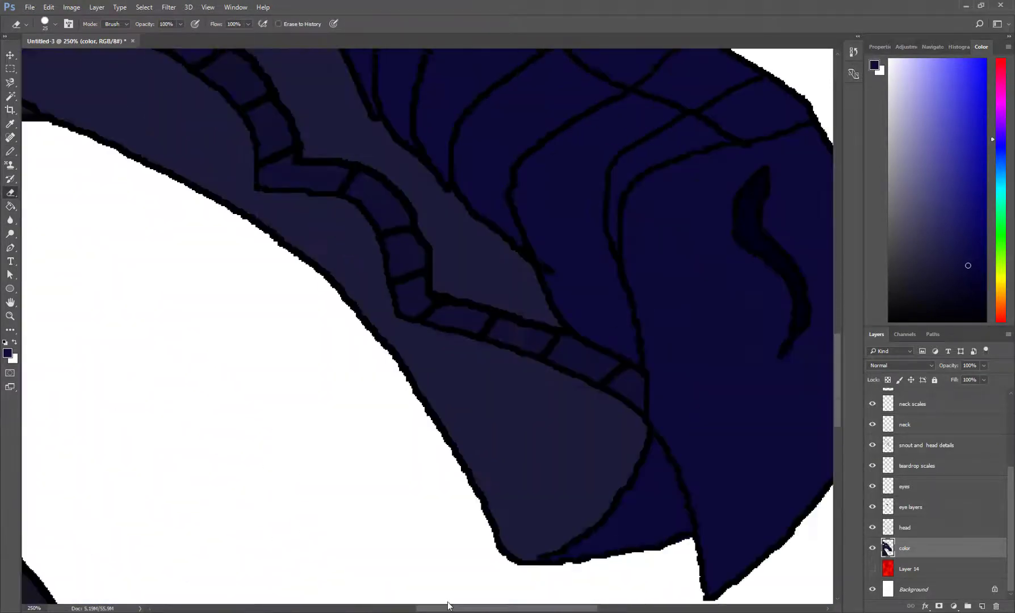
pyautogui.click(933, 46)
pyautogui.moveTo(922, 145); pyautogui.dragTo(908, 127)
pyautogui.click(56, 24)
pyautogui.click(56, 101)
# Choose a light pink colour and paint the dragon's inner ear pink
pyautogui.press('Escape')
pyautogui.hscroll(-5, 430, 341)
pyautogui.click(982, 46)
pyautogui.click(919, 70)
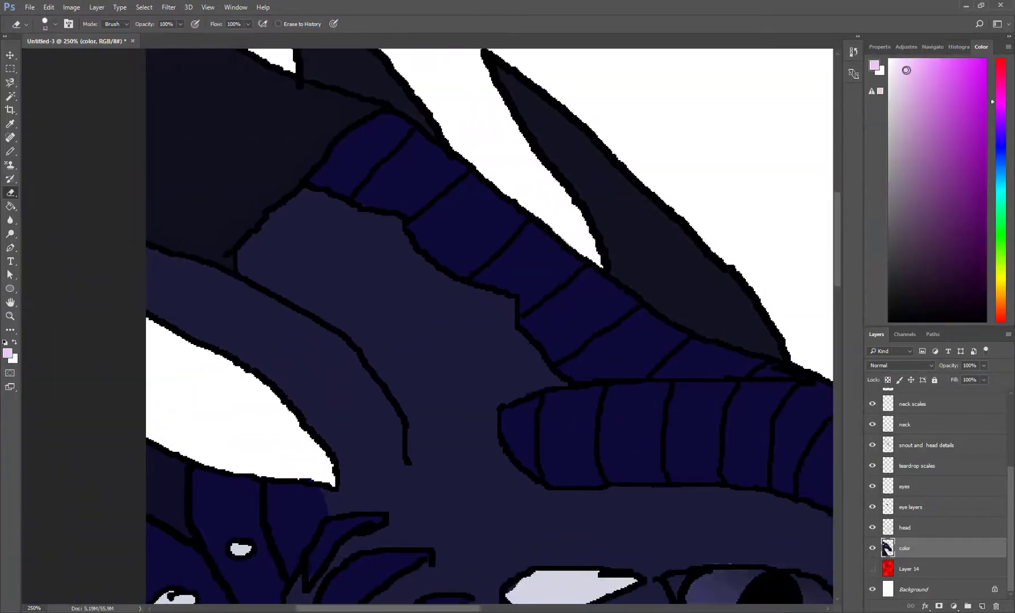
pyautogui.press('b')
pyautogui.moveTo(176, 370)
pyautogui.mouseDown()
pyautogui.moveTo(279, 442)
pyautogui.moveTo(154, 362)
pyautogui.moveTo(261, 401)
pyautogui.moveTo(324, 466)
pyautogui.moveTo(195, 443)
pyautogui.moveTo(178, 356)
pyautogui.moveTo(243, 465)
pyautogui.moveTo(258, 266)
pyautogui.moveTo(139, 319)
pyautogui.mouseUp()
# Add a small white highlight in the eye corner with a smaller brush
pyautogui.press('[')
pyautogui.press('[')
pyautogui.press('[')
pyautogui.moveTo(554, 433); pyautogui.dragTo(545, 454)
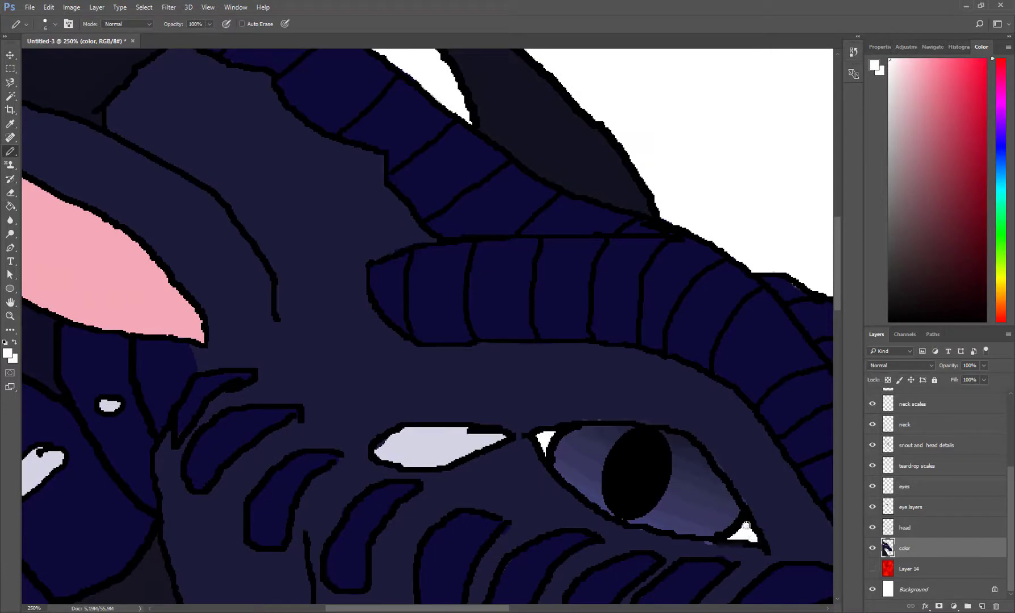
pyautogui.keyDown('ctrl'); pyautogui.click(747, 527); pyautogui.keyUp('ctrl')
pyautogui.scroll(-2, 681, 499)
pyautogui.press('e')
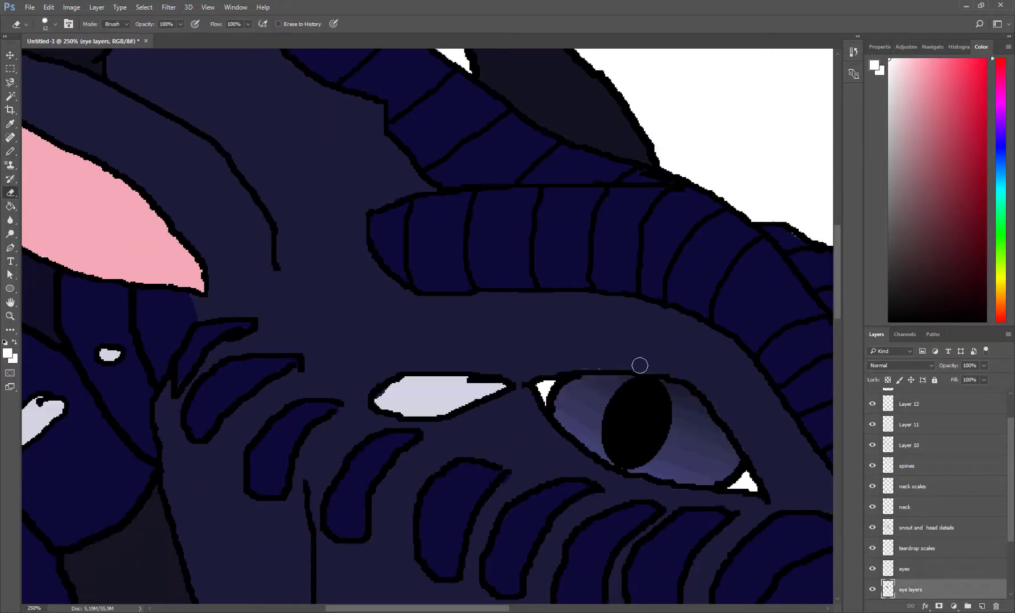
pyautogui.write('59')
pyautogui.hotkey('ctrl', '-')
pyautogui.hotkey('ctrl', '-')
pyautogui.hotkey('ctrl', '-')
pyautogui.scroll(-3, 937, 500)
# Show the red cloudy background layer and thicken the nostril curve on the snout
pyautogui.click(873, 569)
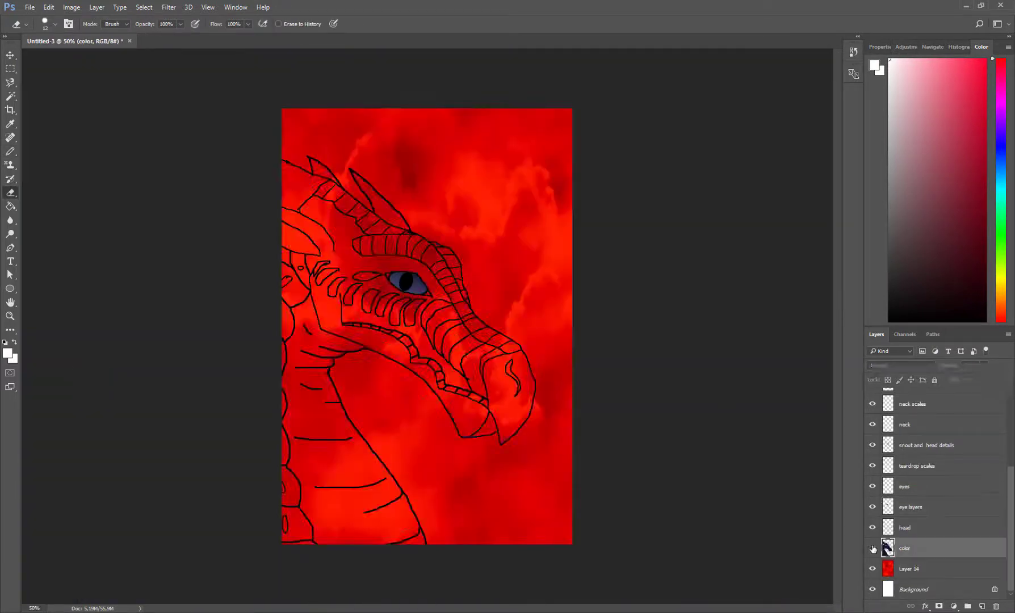
pyautogui.press('i')
pyautogui.scroll(1, 533, 360)
pyautogui.press('b')
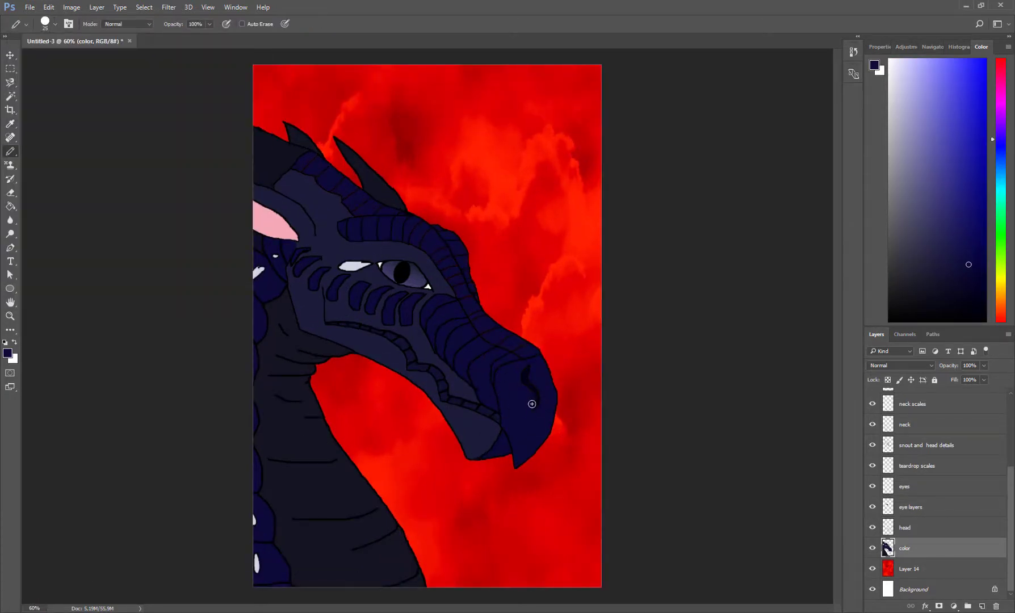
pyautogui.keyDown('alt'); pyautogui.click(478, 328); pyautogui.keyUp('alt')
# Set the canvas zoom to 50%
pyautogui.scroll(5, 426, 328)
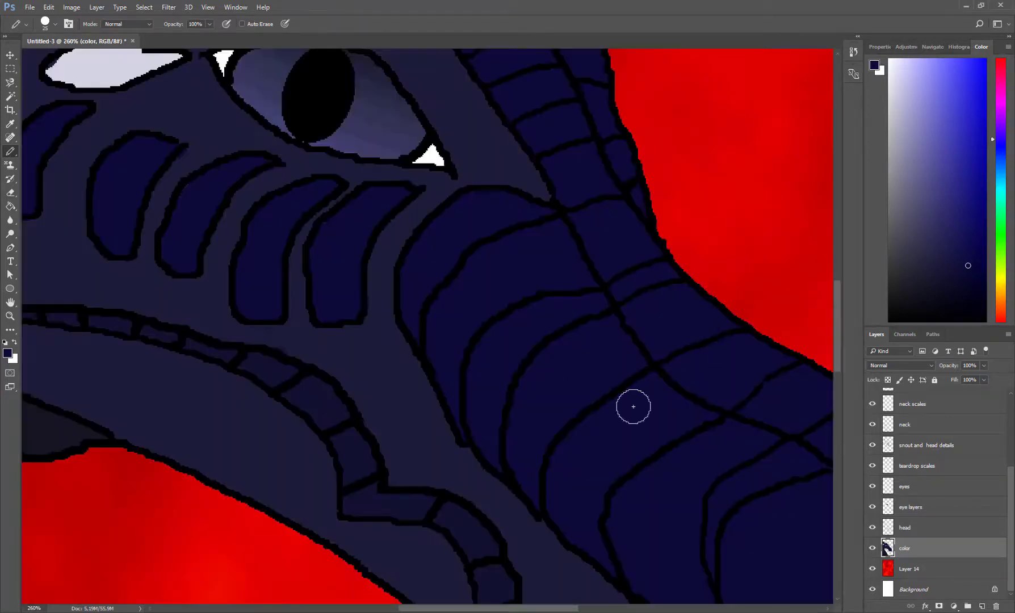
pyautogui.scroll(3, 632, 405)
pyautogui.hotkey('ctrl', '1')
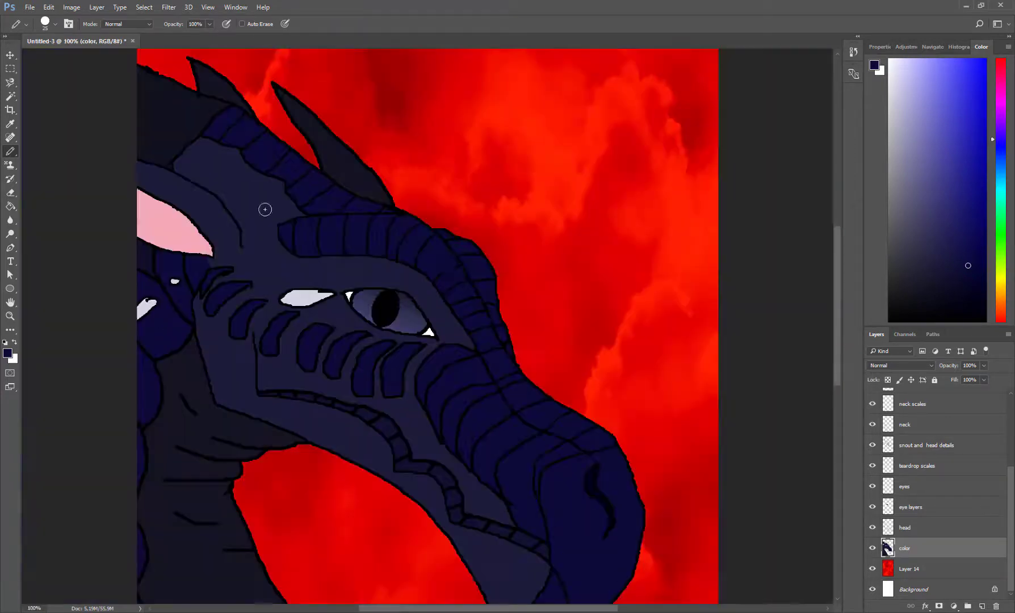
pyautogui.write('50')
pyautogui.press('Return')
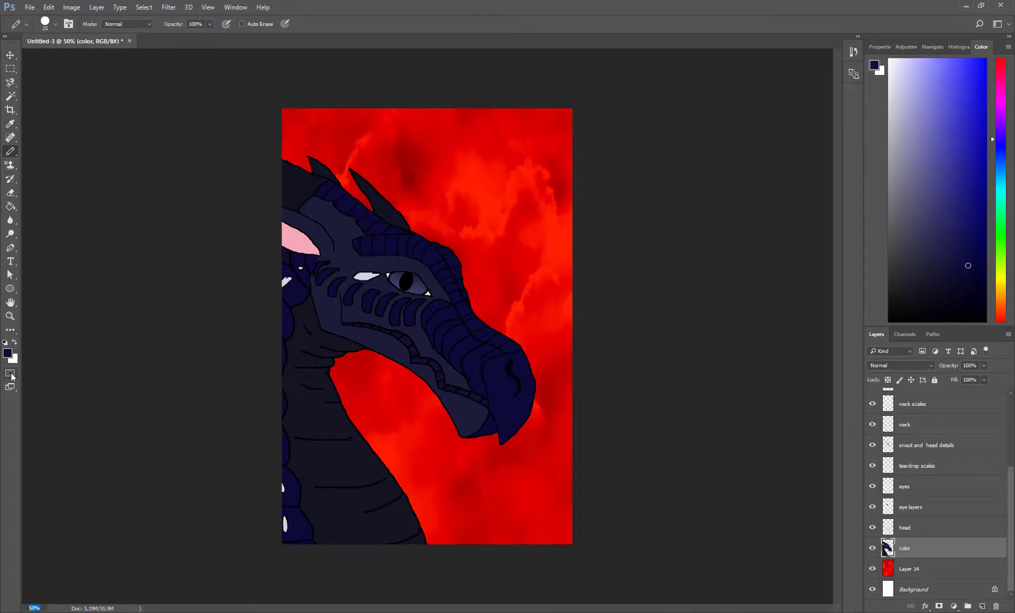
# Snap Photoshop to the left and show the reference dragon image alongside it
pyautogui.press('super+Left')
pyautogui.click(754, 307)
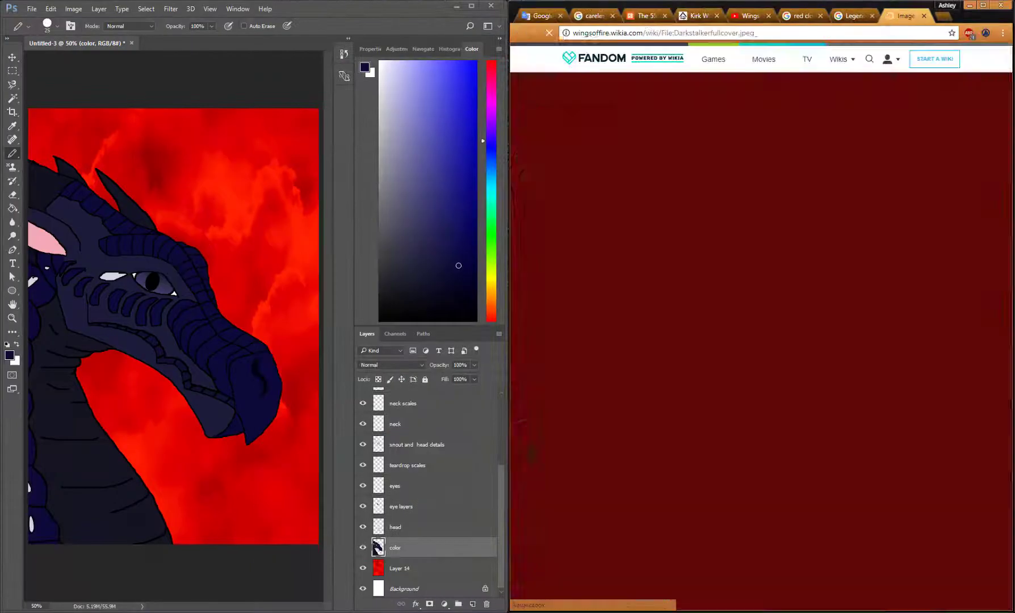
pyautogui.click(761, 272)
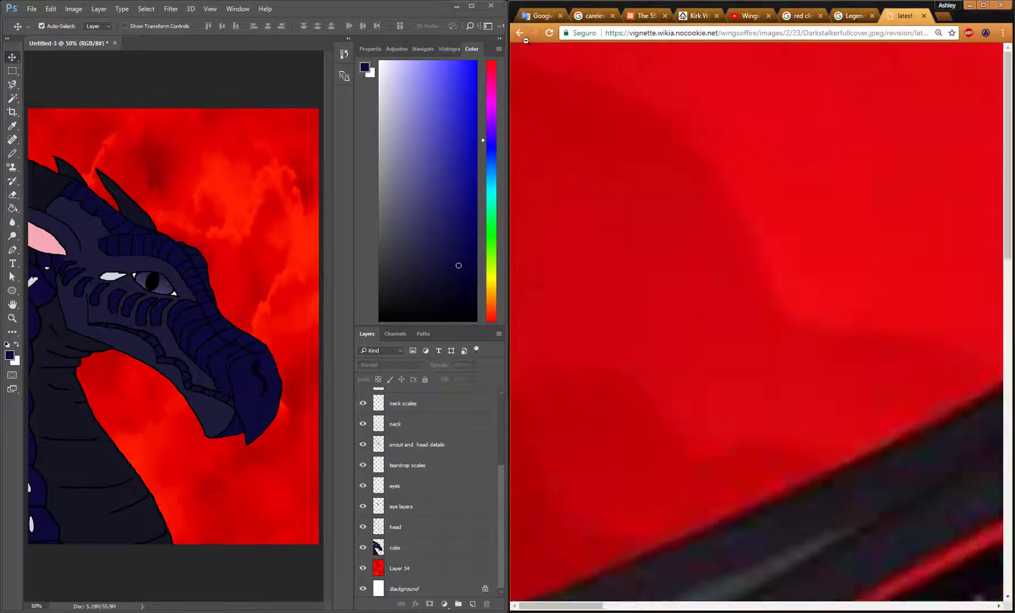
pyautogui.click(520, 33)
pyautogui.click(750, 306)
# Collapse the side panels and view the artwork full-screen without interface
pyautogui.click(1003, 32)
pyautogui.click(500, 38)
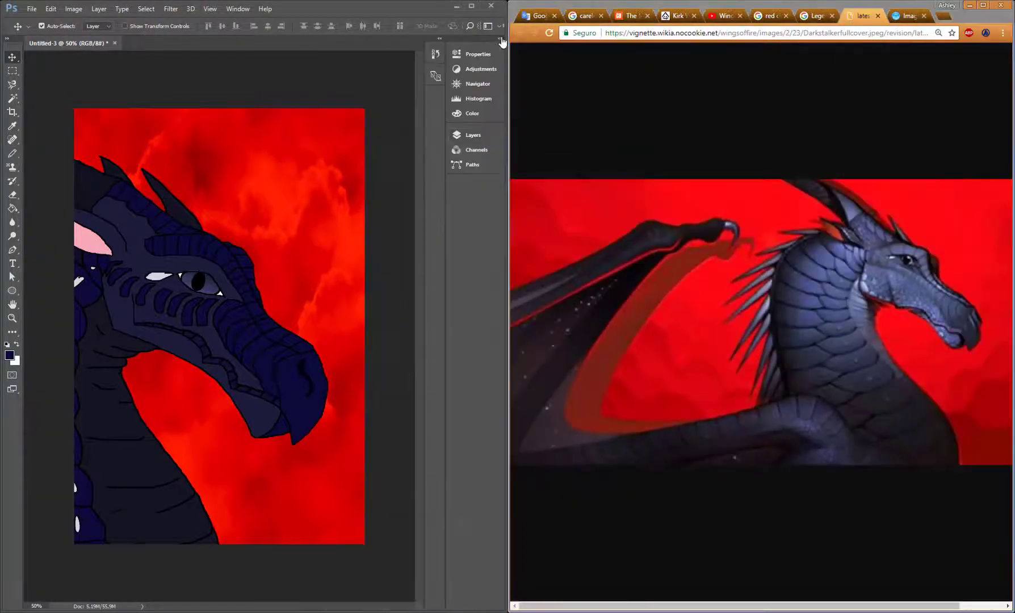
pyautogui.click(12, 378)
pyautogui.press('f')
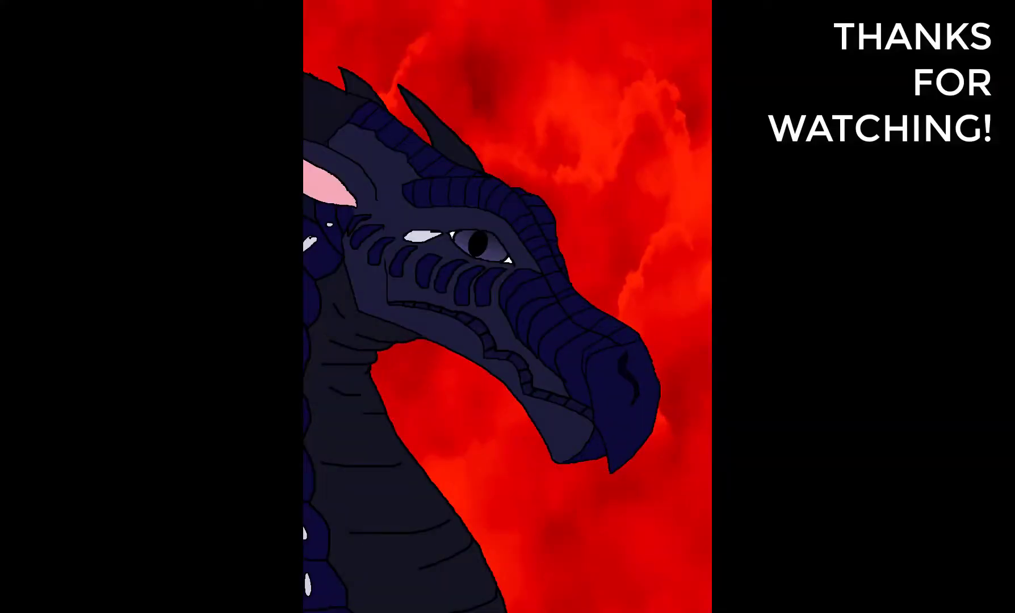